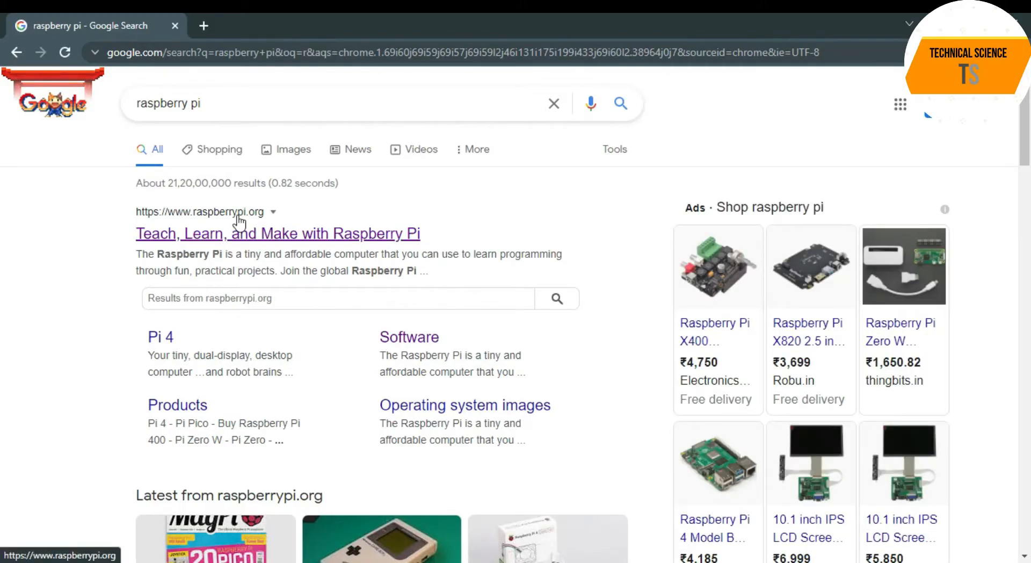
Open the official Raspberry Pi website from the search results and go to its Raspberry Pi OS download page
left_click(335, 236)
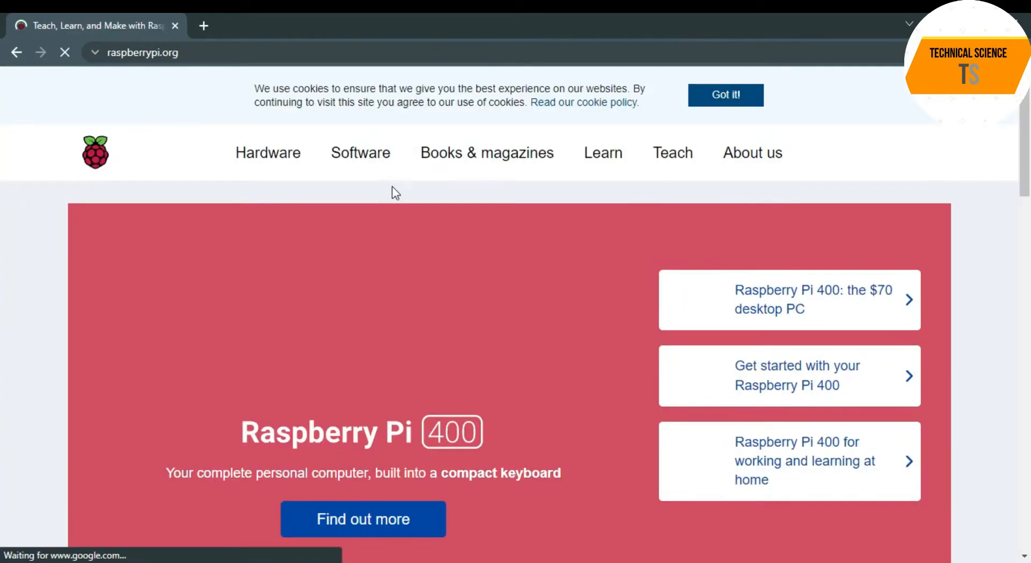
mouse_move(361, 175)
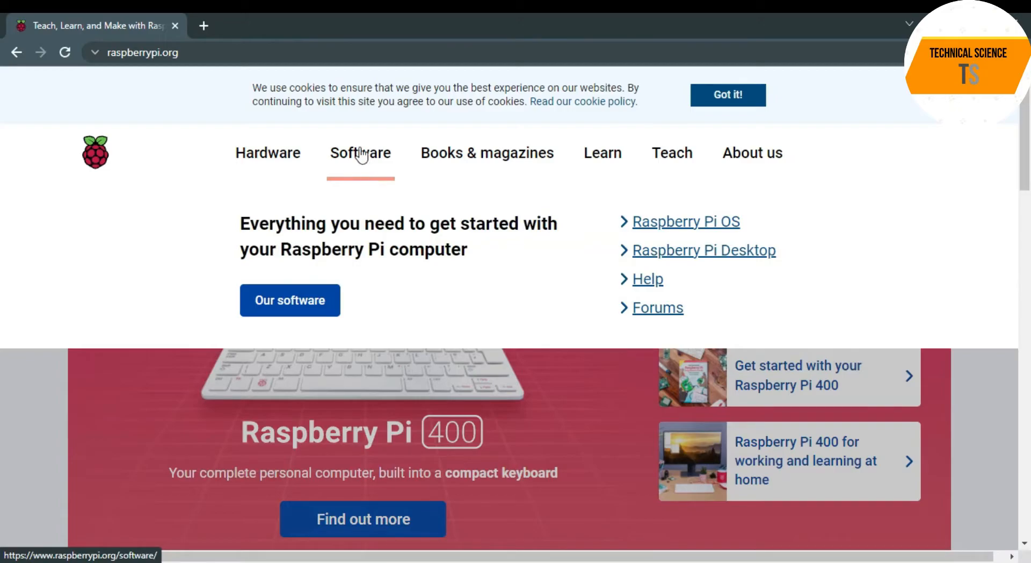
mouse_move(504, 183)
left_click(690, 226)
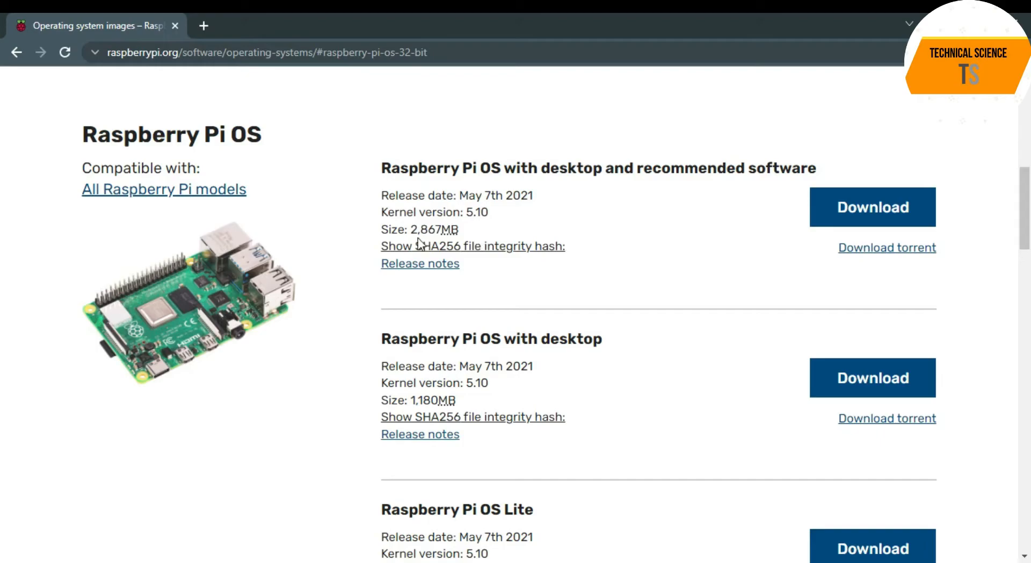
Examine the available Raspberry Pi OS editions and their download sizes, including Raspberry Pi OS Lite
left_click_drag(407, 229, 557, 230)
left_click(556, 226)
scroll(4, 226, "down", 5)
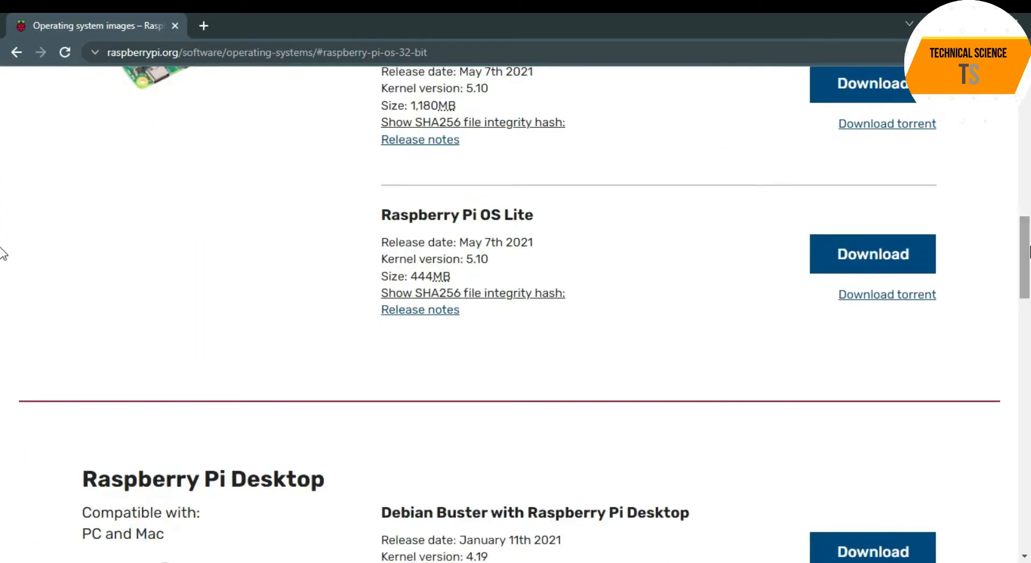
left_click_drag(383, 215, 391, 214)
left_click(532, 212)
left_click_drag(465, 218, 376, 224)
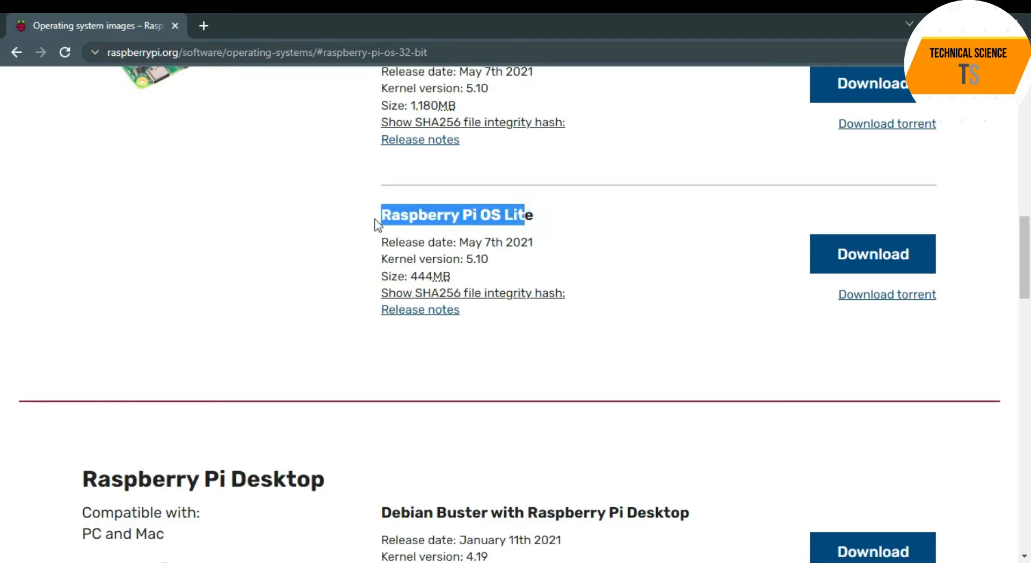
left_click(417, 230)
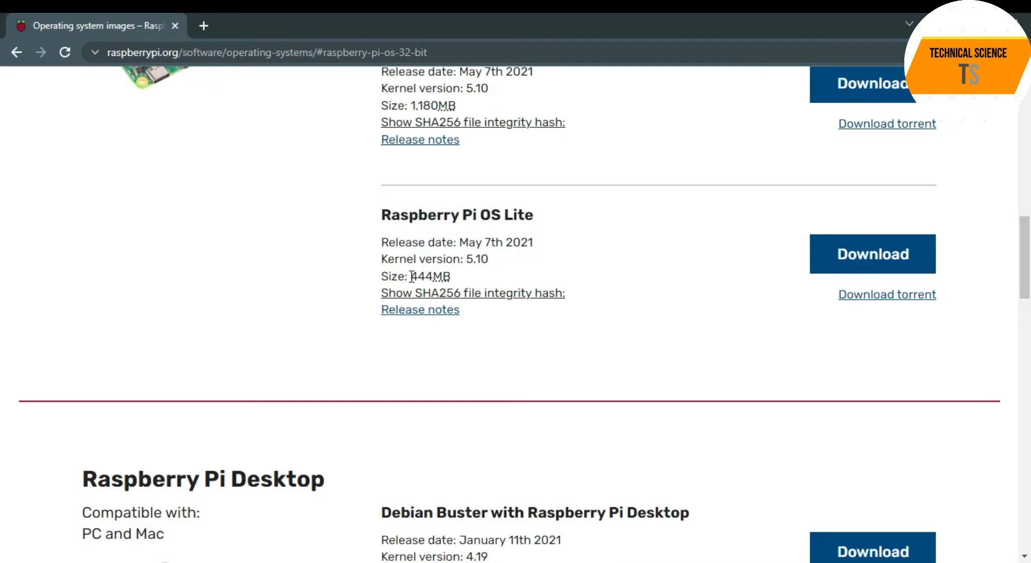
left_click_drag(411, 276, 452, 283)
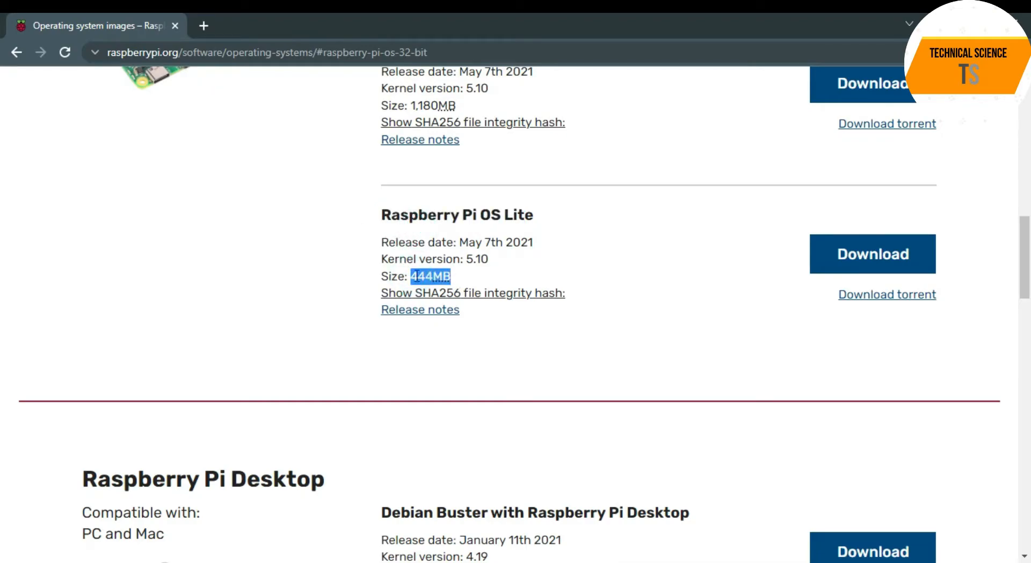
left_click_drag(382, 214, 557, 221)
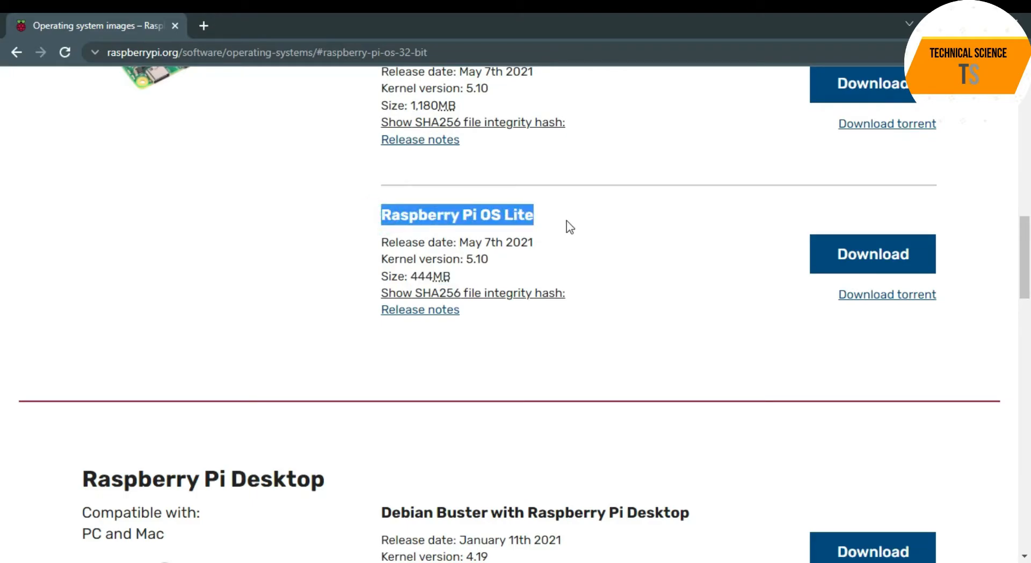
left_click(566, 221)
Start downloading Raspberry Pi OS with desktop and recommended software, and cancel the download
left_click_drag(1030, 242, 1030, 170)
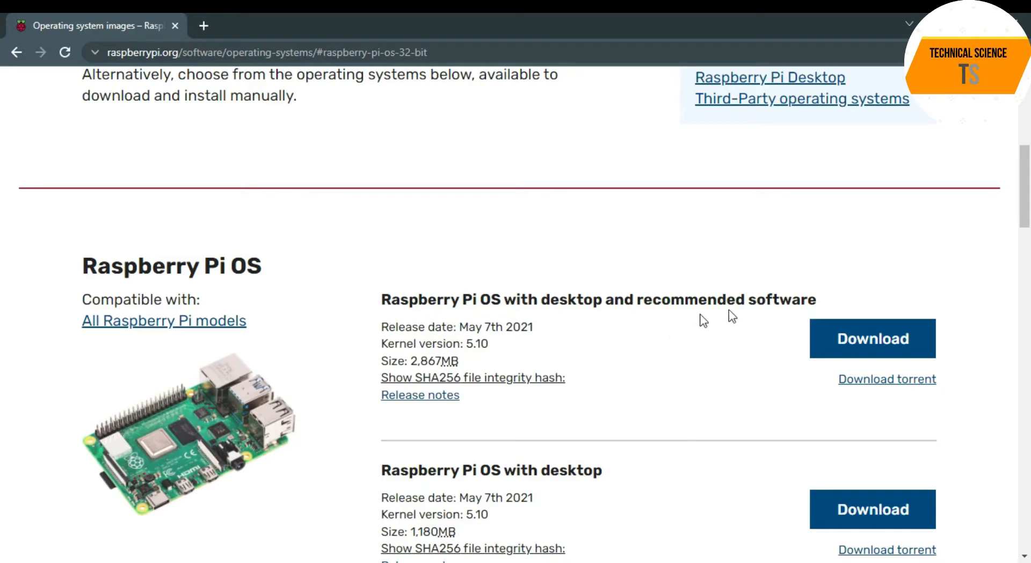
left_click_drag(1026, 217, 1026, 223)
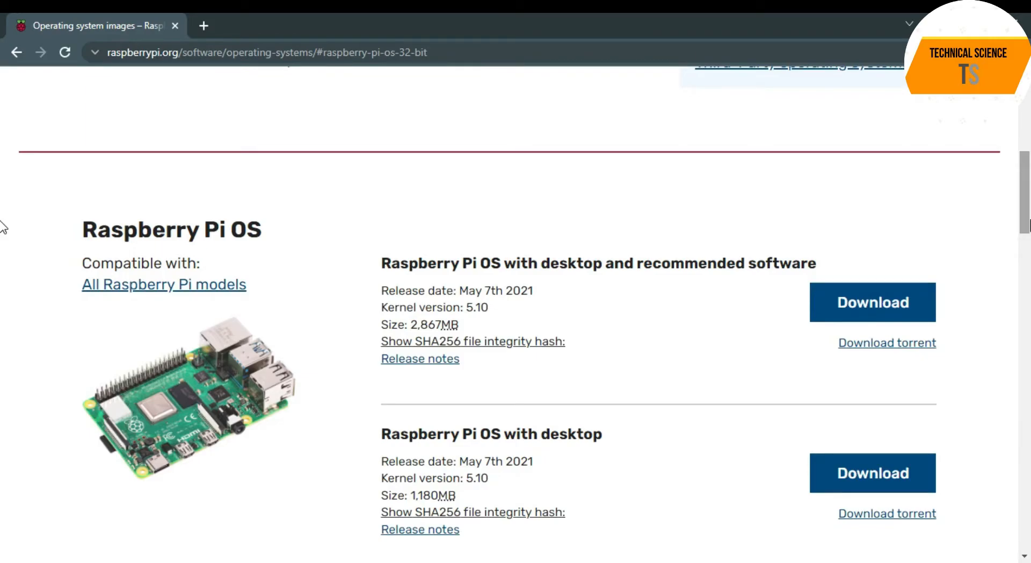
left_click_drag(1026, 226, 977, 138)
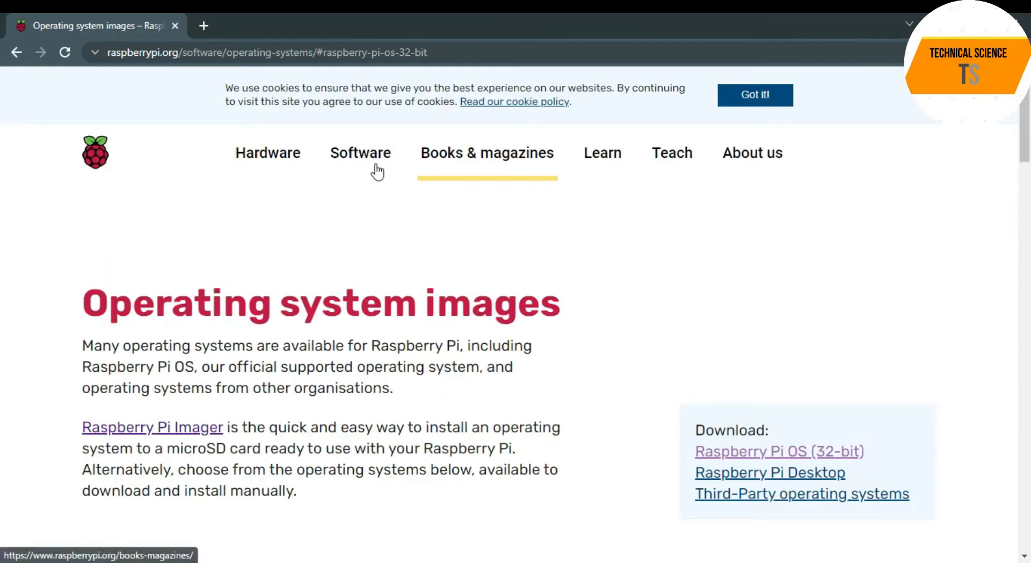
mouse_move(367, 160)
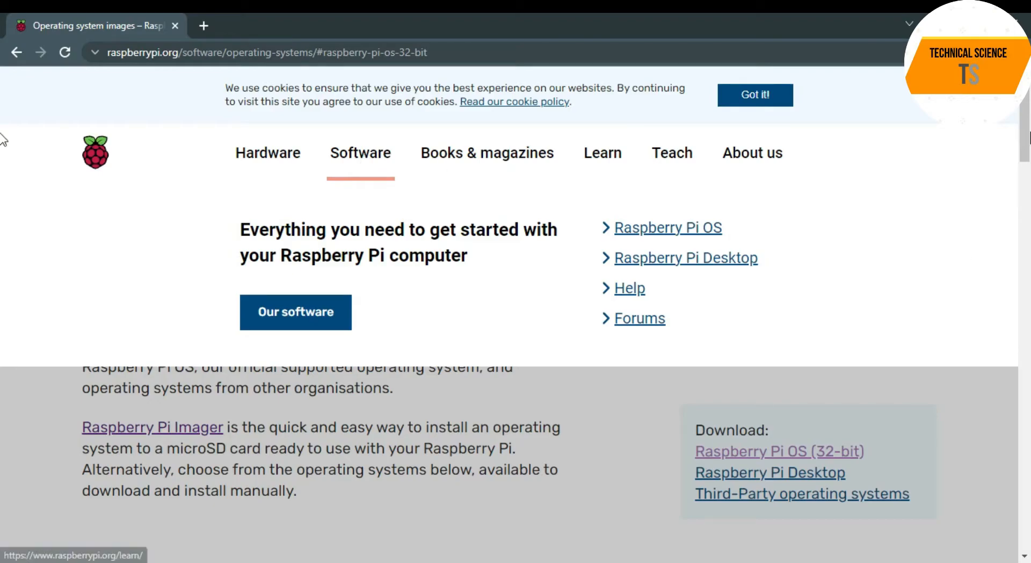
scroll(4, 231, "down", 12)
scroll(4, 242, "up", 3)
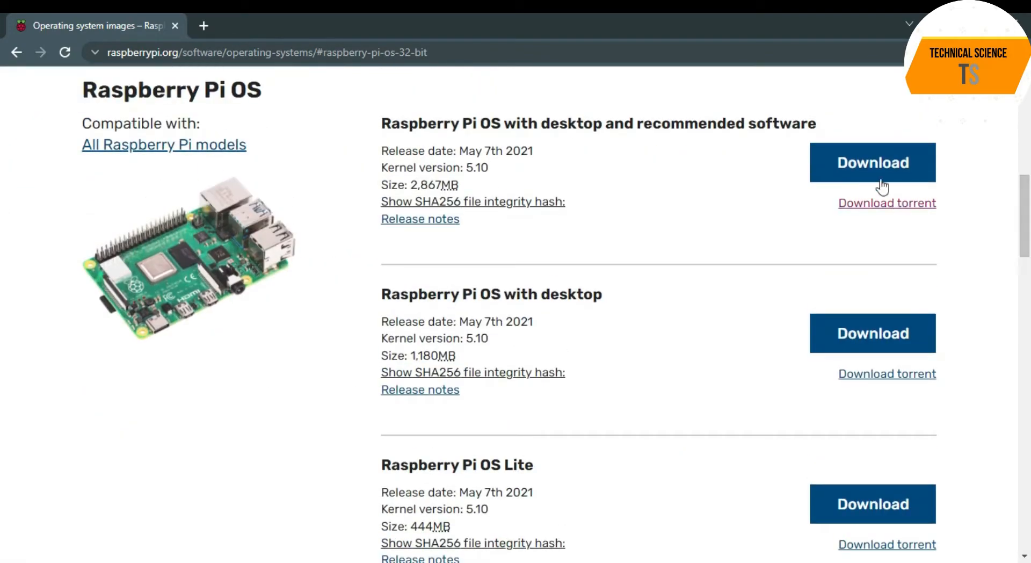
left_click(875, 166)
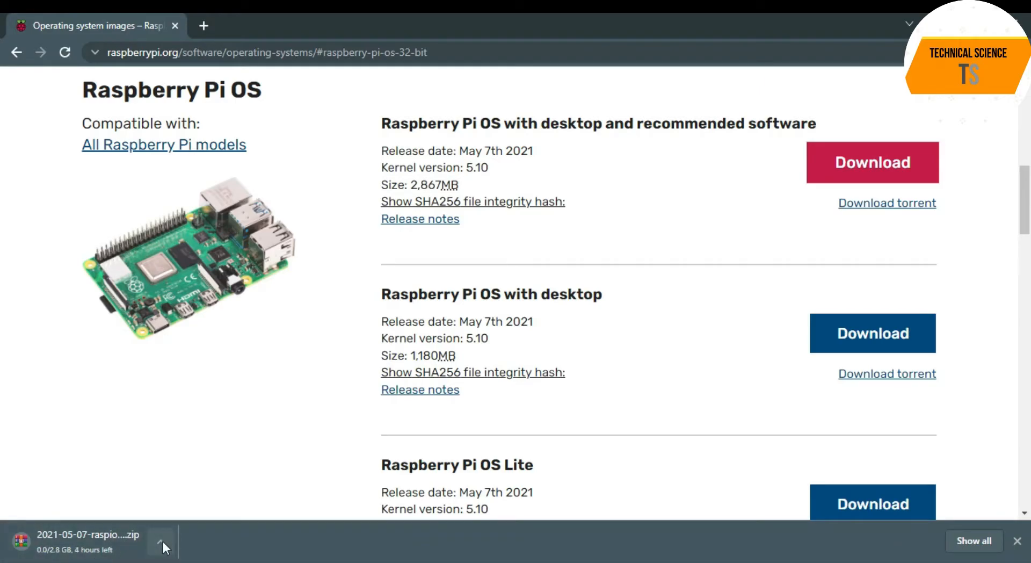
left_click(161, 541)
left_click(208, 517)
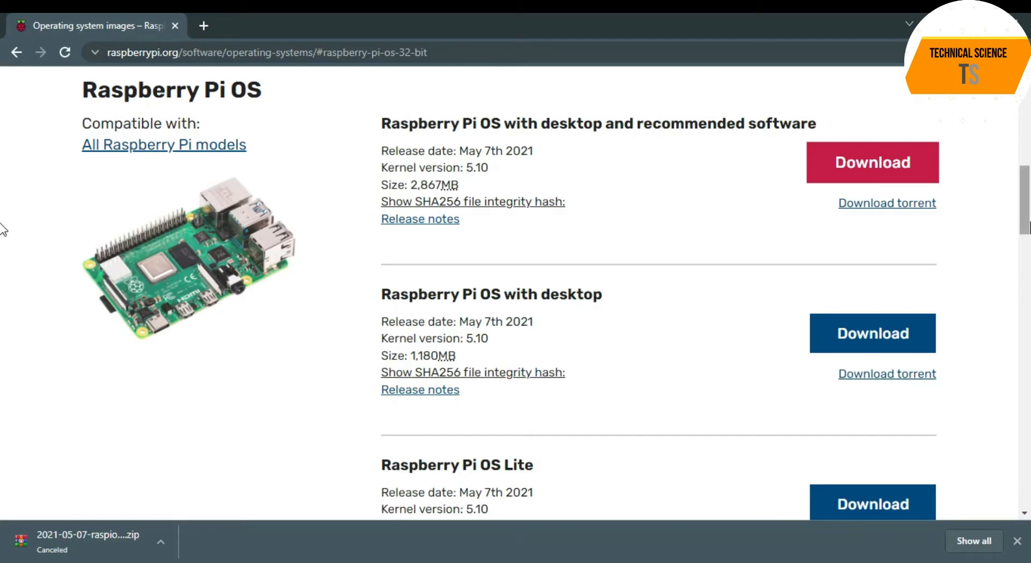
Open the Raspberry Pi website's general software page
scroll(4, 236, "up", 10)
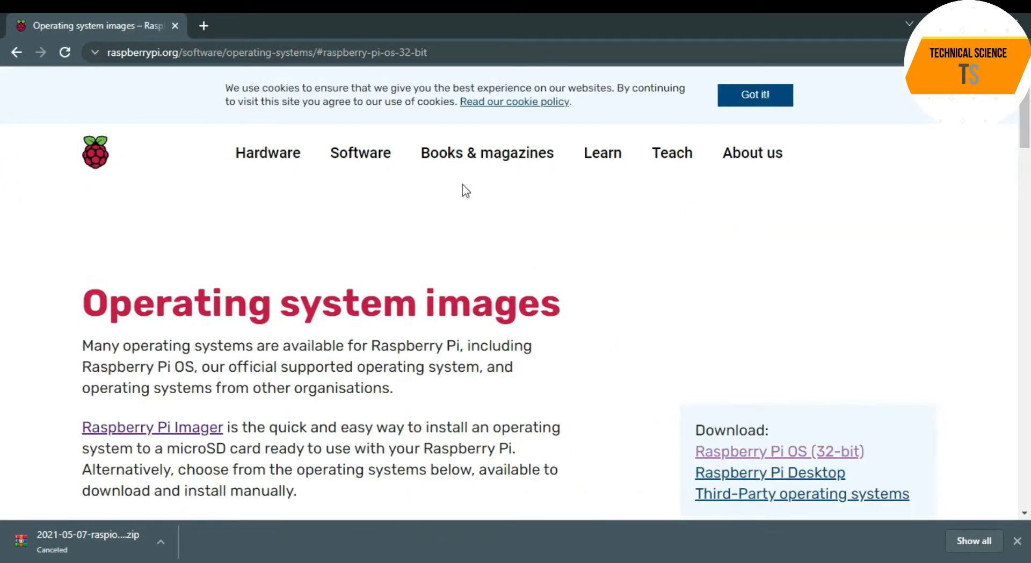
mouse_move(369, 158)
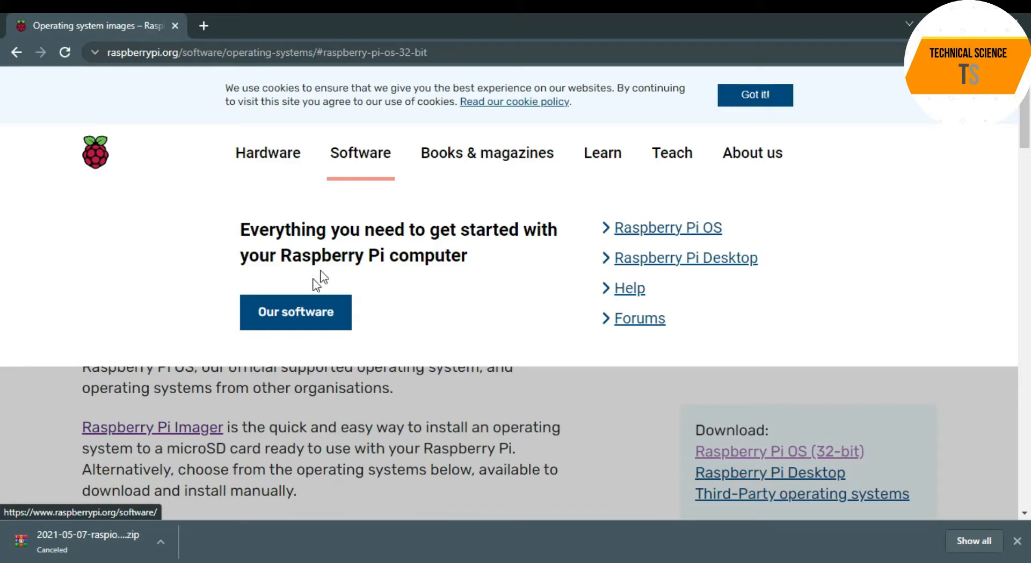
left_click(317, 319)
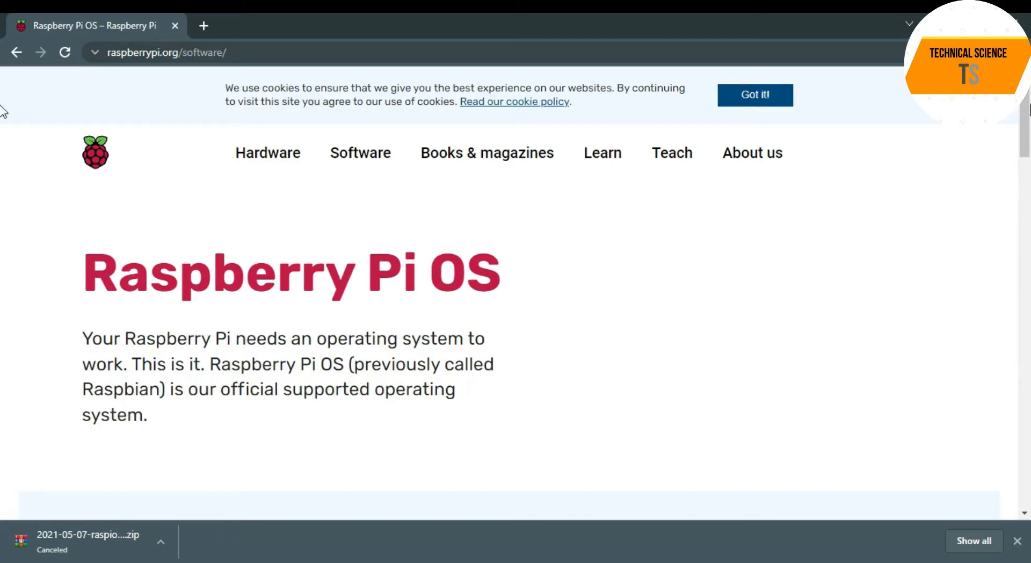
Start downloading Raspberry Pi Imager for Windows from the software page, and cancel the download
scroll(3, 107, "down", 15)
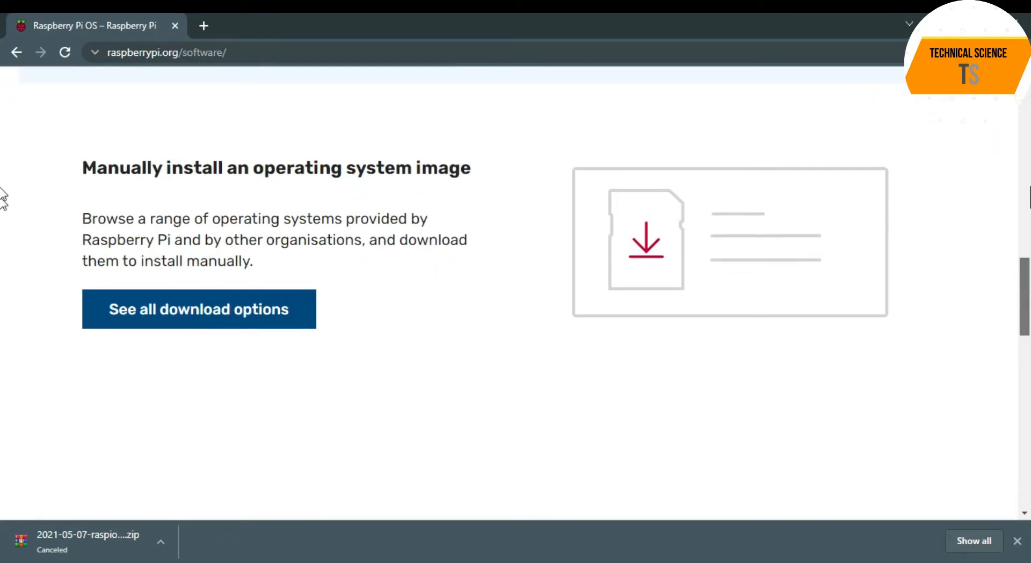
scroll(3, 199, "up", 8)
scroll(2, 199, "down", 1)
scroll(3, 198, "up", 1)
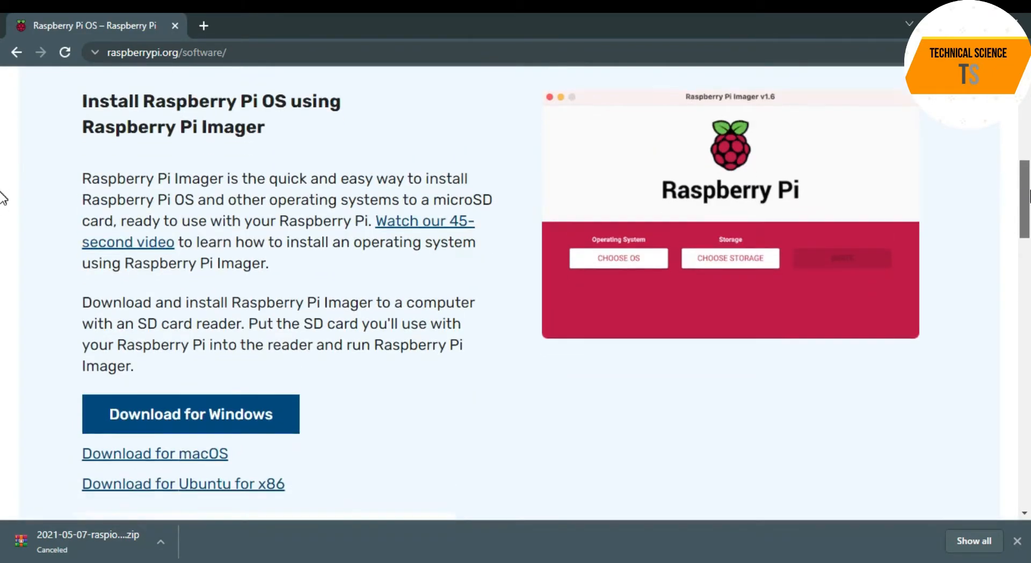
scroll(3, 198, "down", 1)
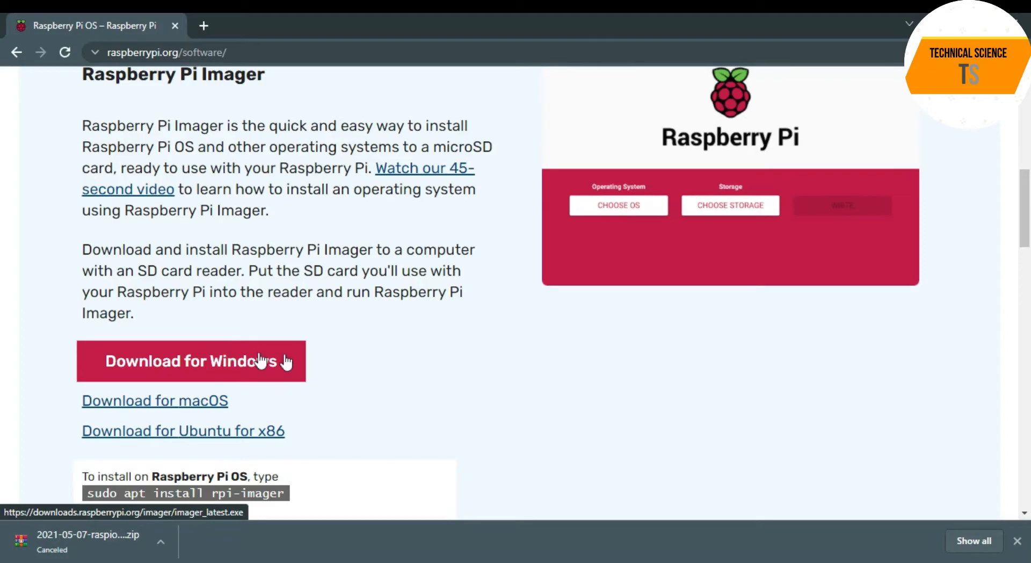
left_click(253, 359)
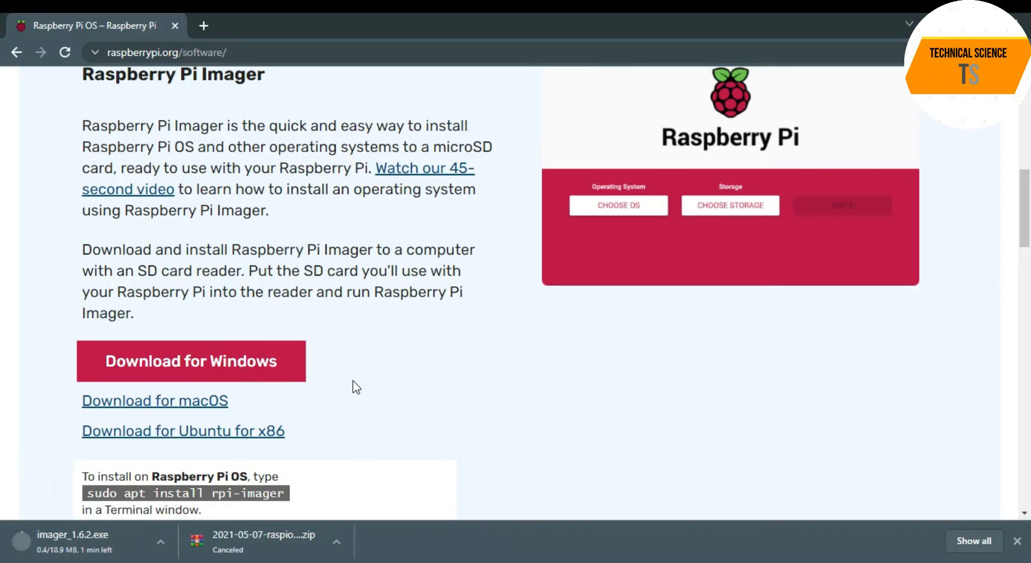
left_click(161, 540)
left_click(210, 519)
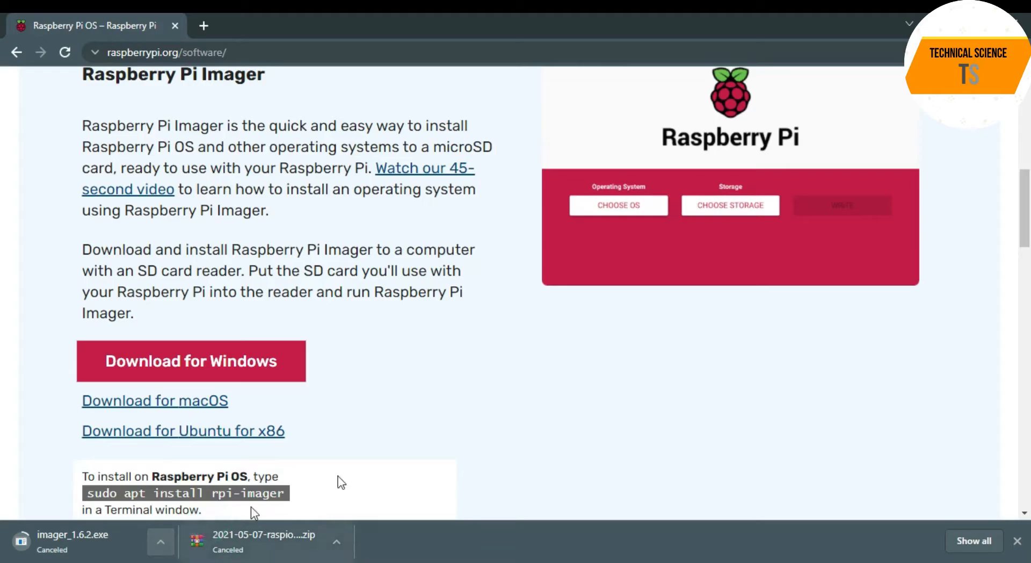
Open a new browser tab and close the one showing the Raspberry Pi OS page
scroll(5, 218, "up", 10)
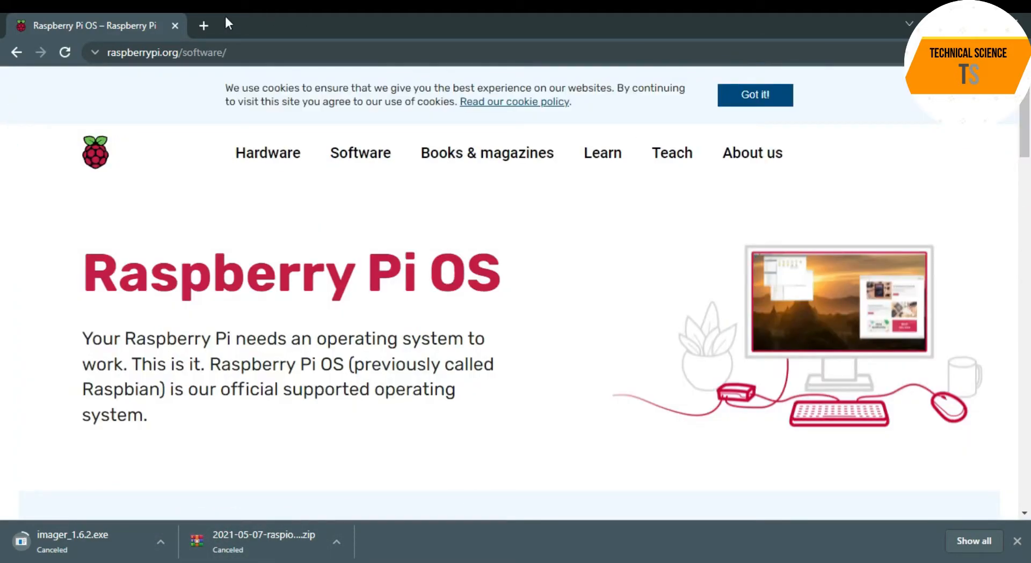
left_click(203, 25)
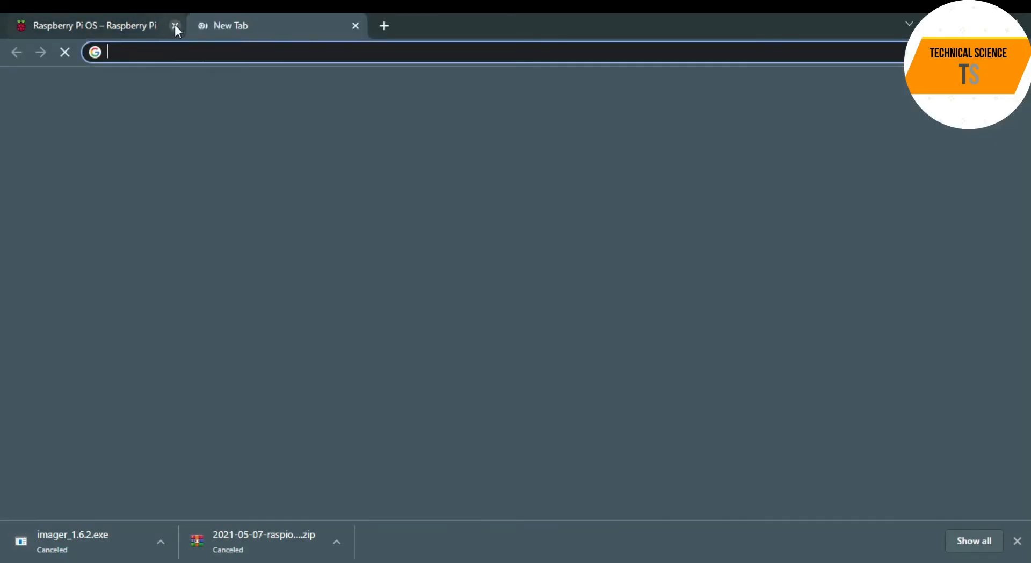
left_click(175, 25)
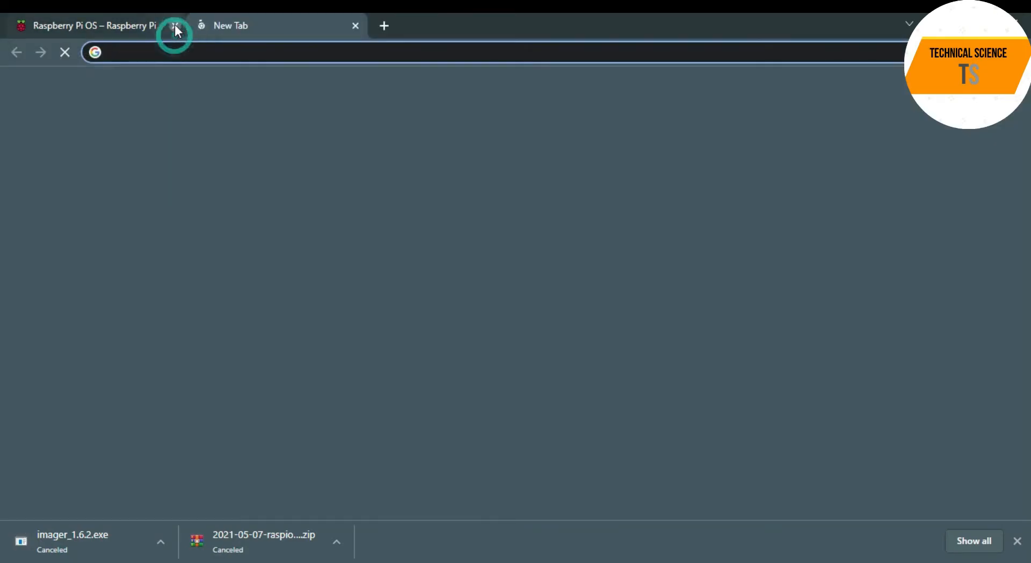
Search the web for "sd formatter"
left_click(194, 51)
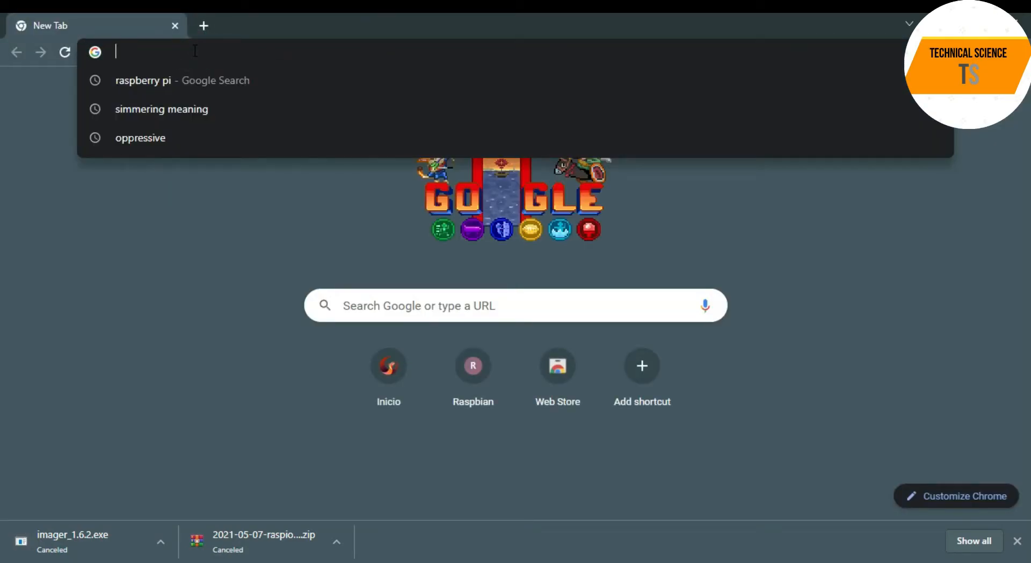
type("sd")
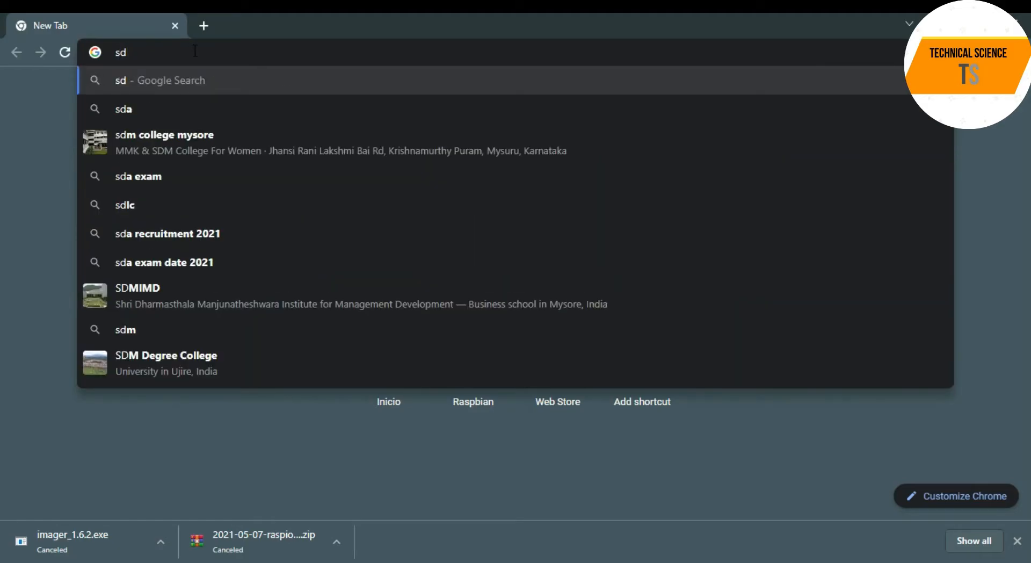
type("f")
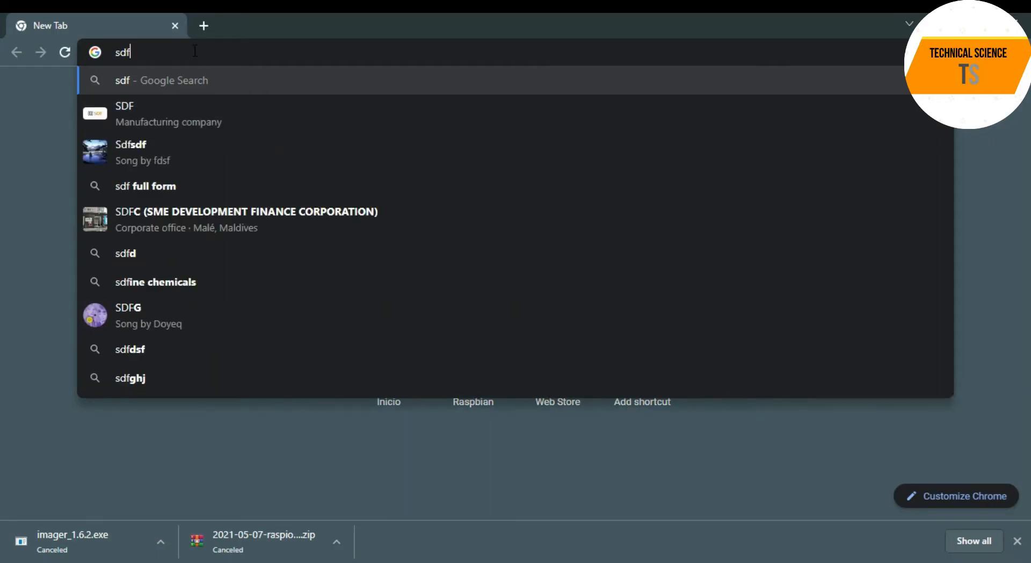
type("orm")
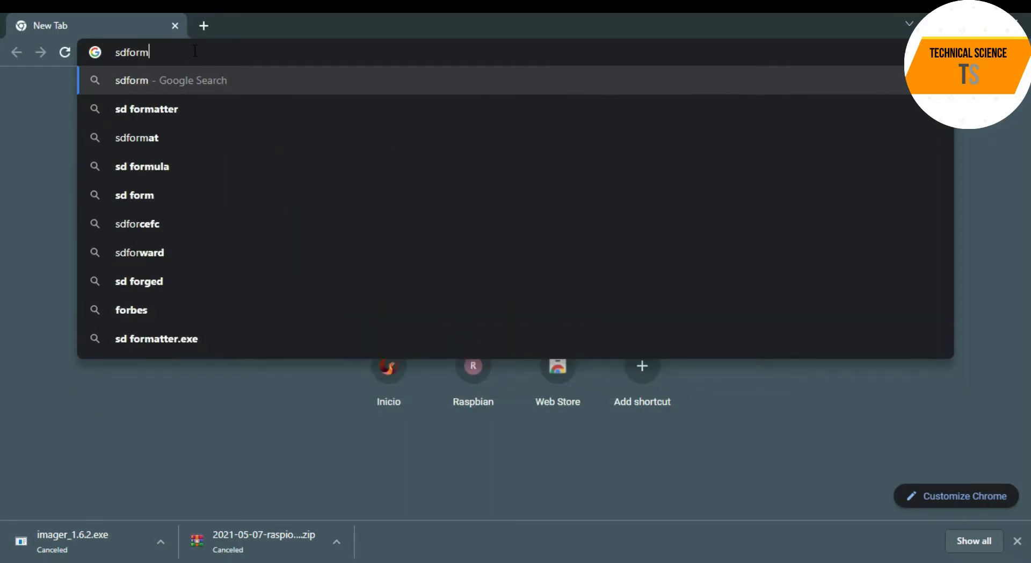
type("atter")
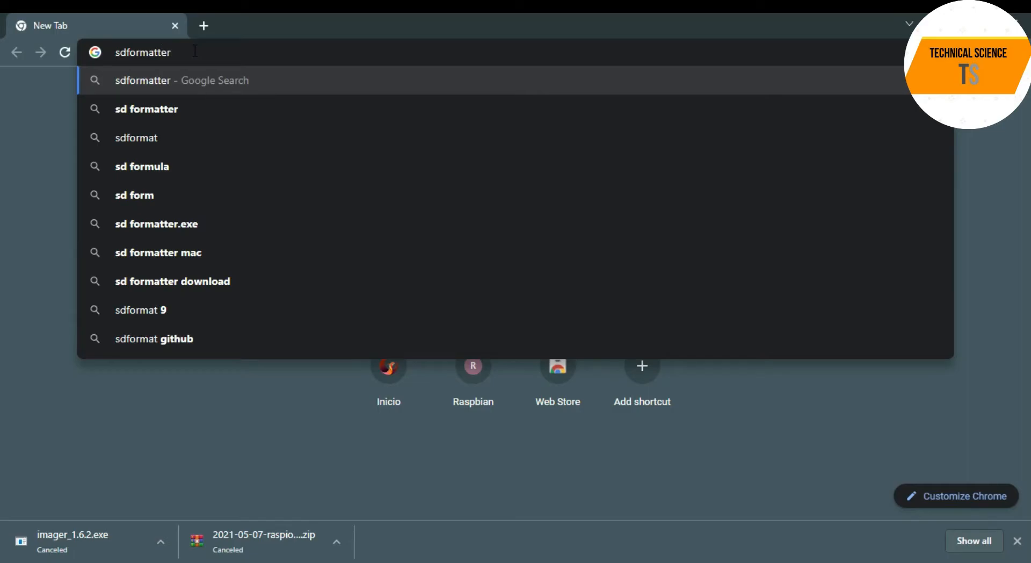
left_click(151, 109)
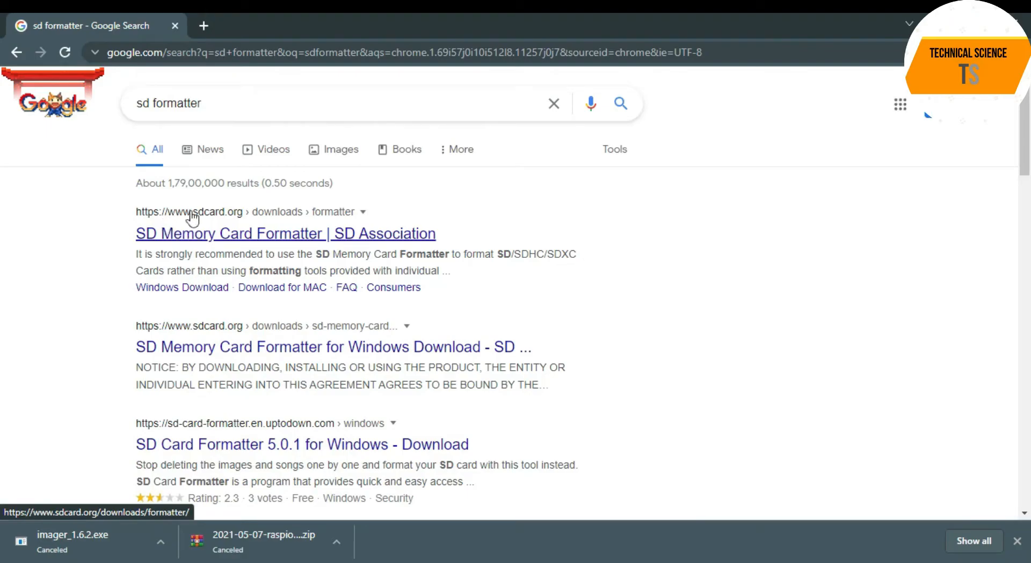
Open the SD Association's SD Memory Card Formatter page from the search results and go to its Windows download page
left_click(244, 236)
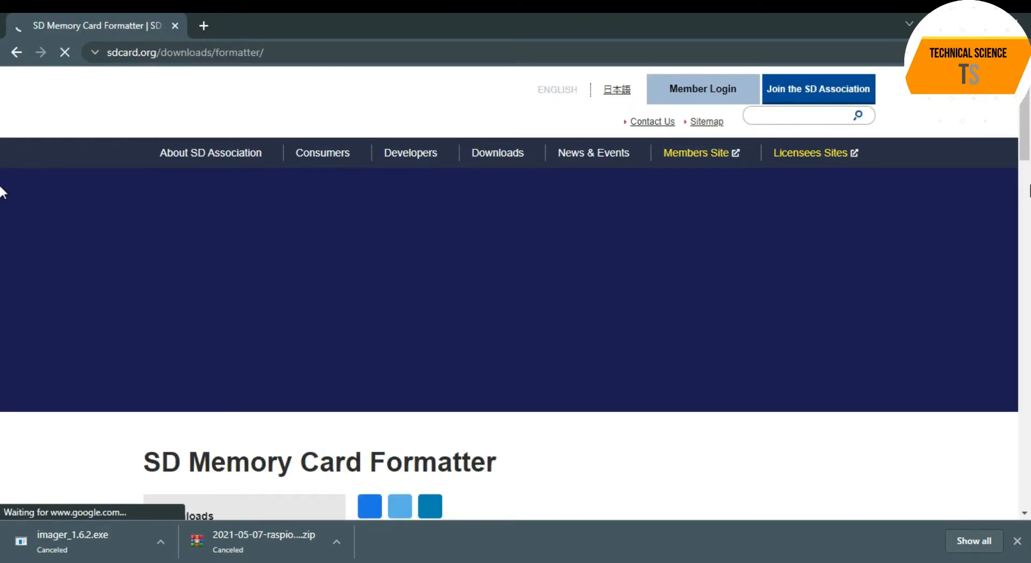
scroll(2, 161, "down", 5)
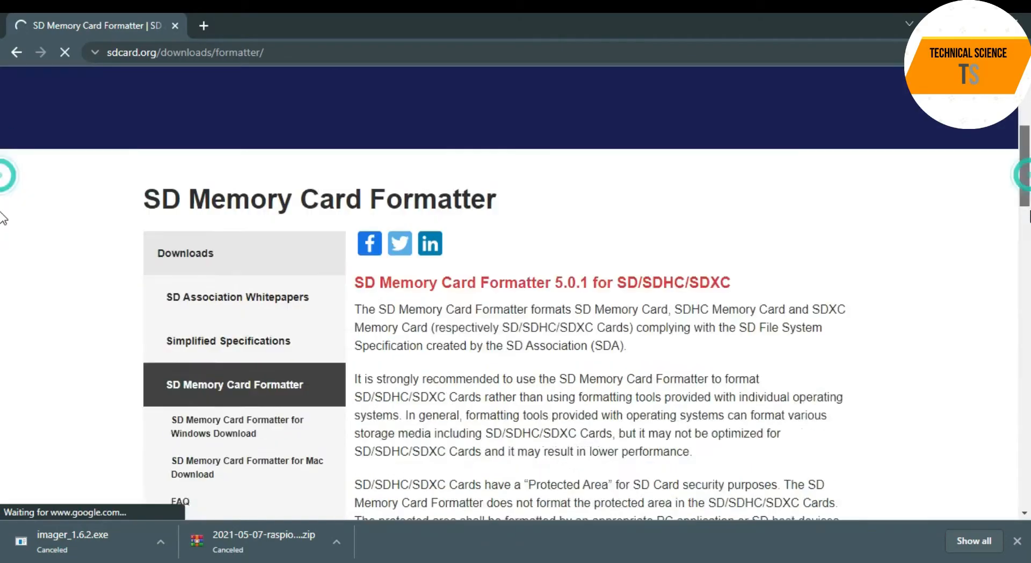
scroll(2, 249, "down", 10)
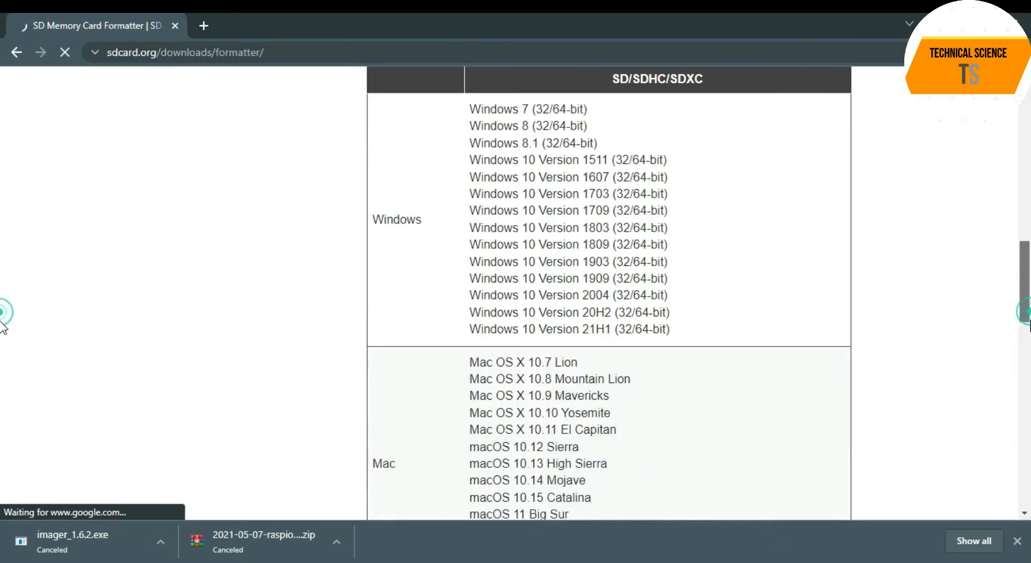
scroll(2, 313, "up", 3)
scroll(2, 306, "down", 15)
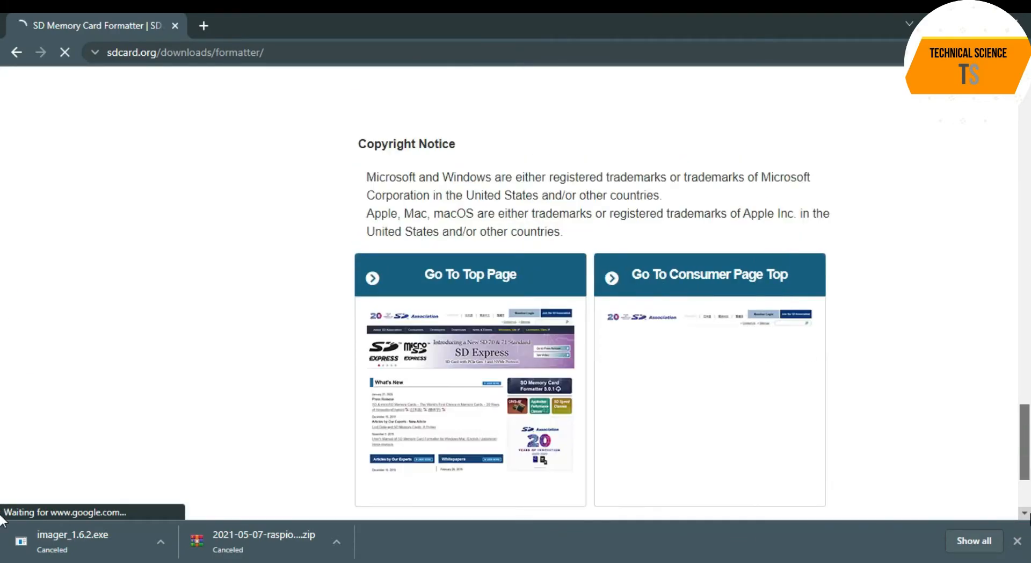
scroll(3, 510, "down", 3)
scroll(2, 497, "up", 8)
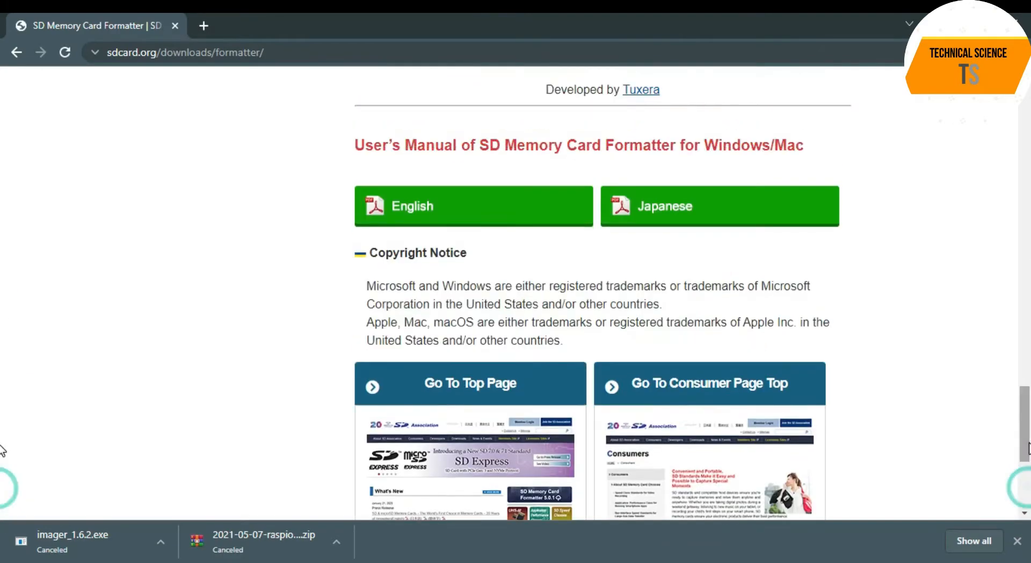
scroll(3, 402, "up", 4)
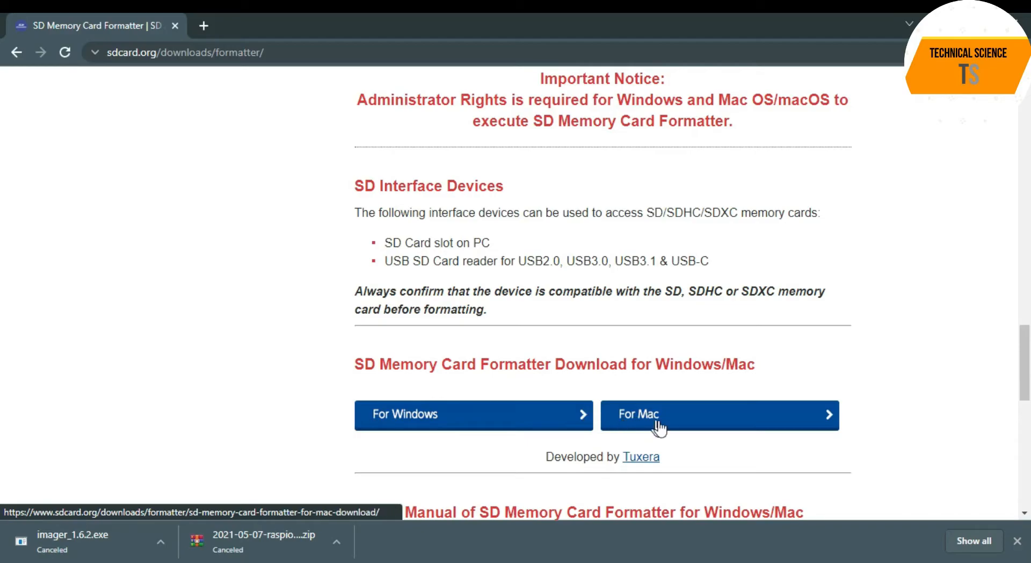
left_click(507, 424)
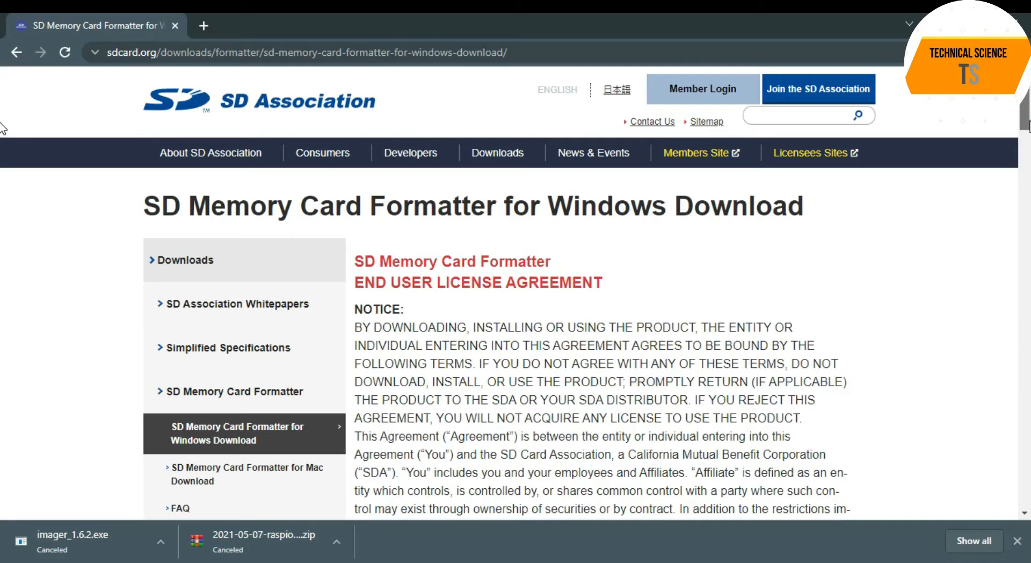
Accept the SD Memory Card Formatter license agreement to start the Windows download, and cancel the download
scroll(1, 128, "down", 7)
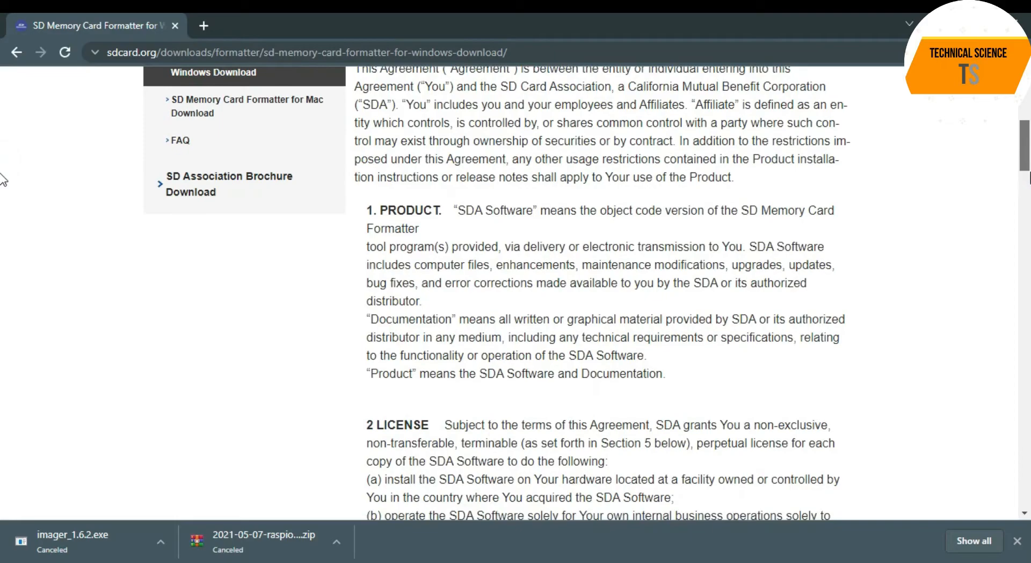
scroll(2, 172, "down", 20)
scroll(3, 359, "down", 20)
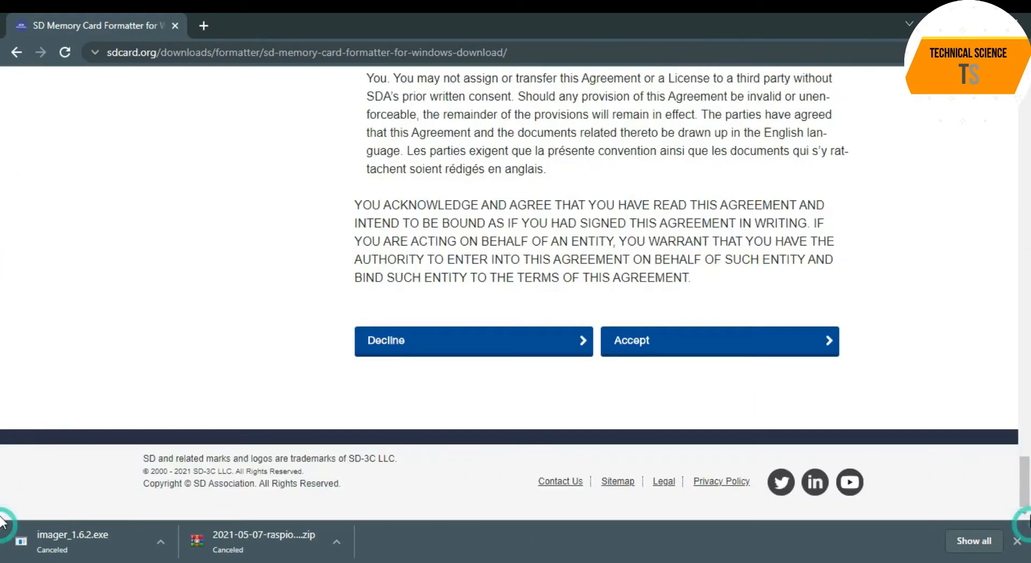
scroll(3, 521, "up", 4)
scroll(2, 519, "down", 4)
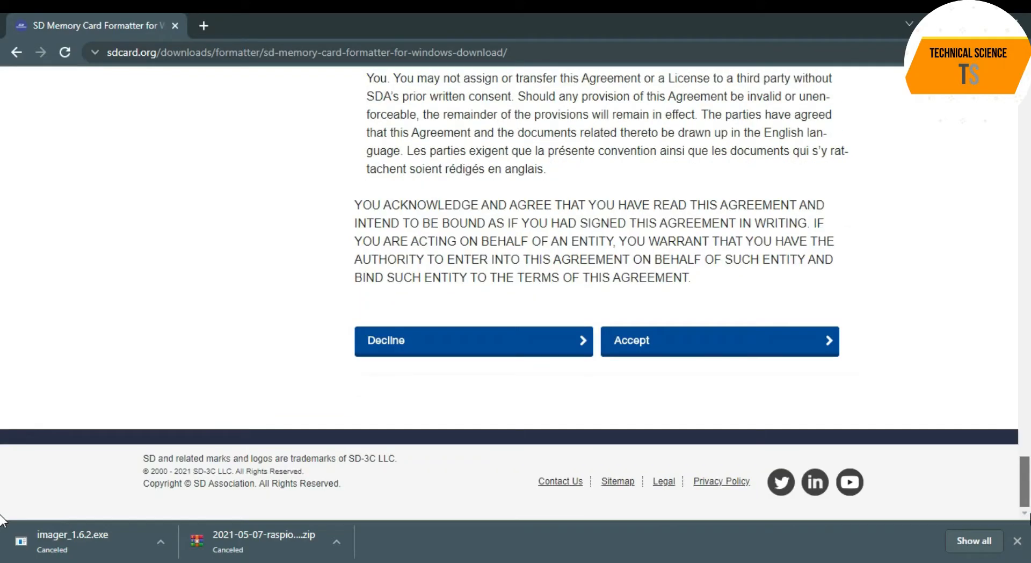
scroll(2, 520, "up", 2)
scroll(3, 520, "down", 2)
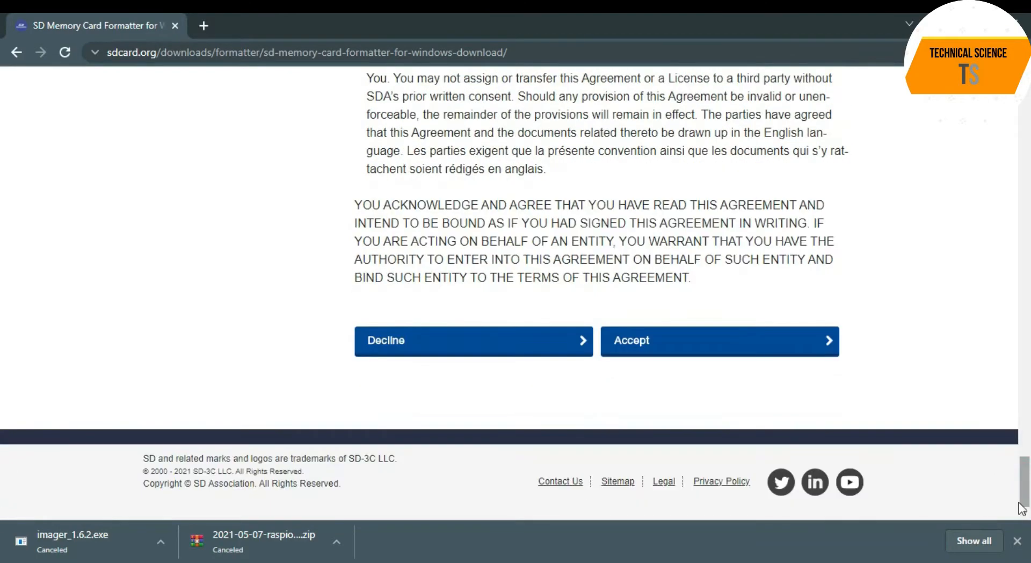
left_click(768, 351)
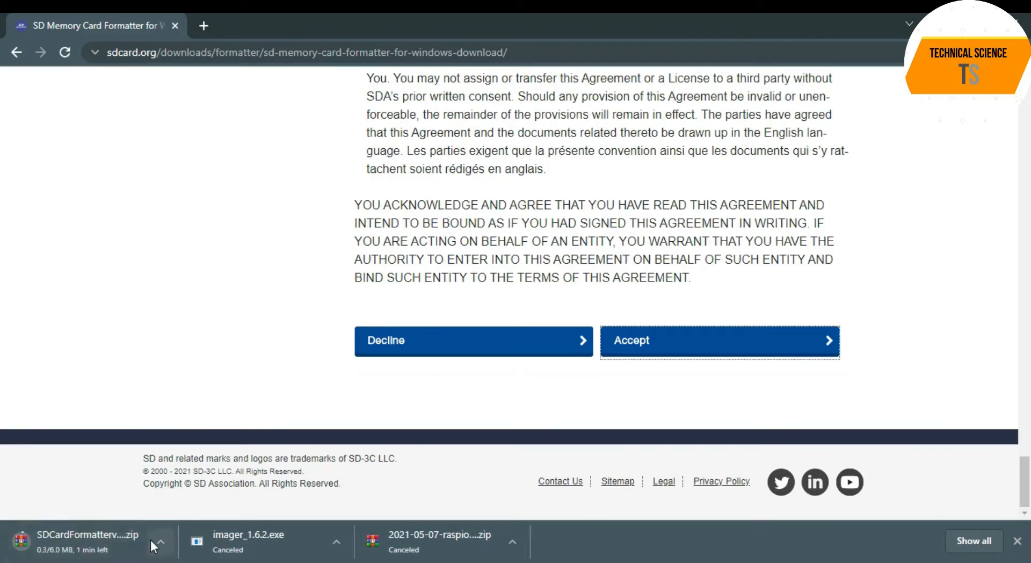
left_click(160, 540)
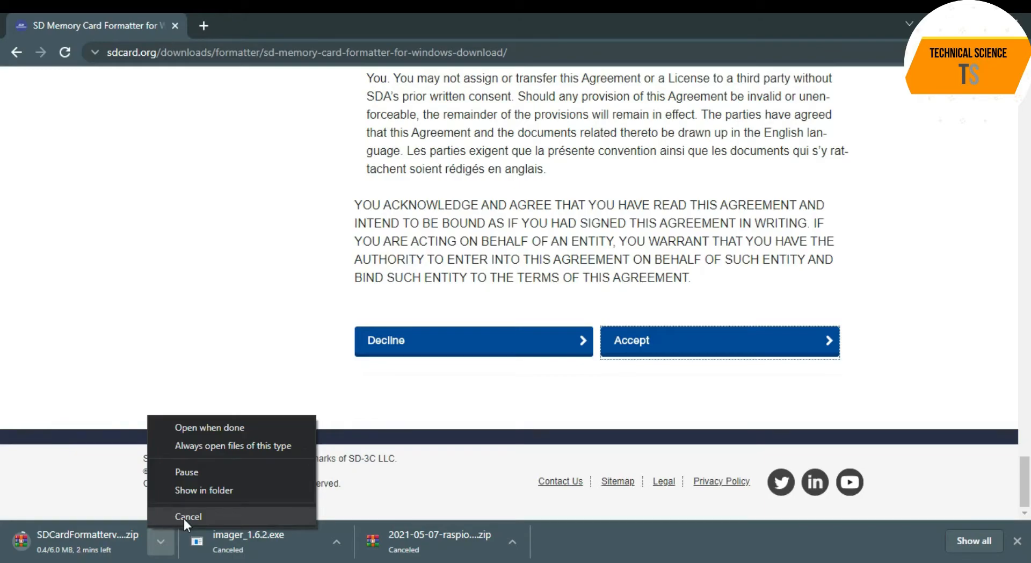
left_click(184, 517)
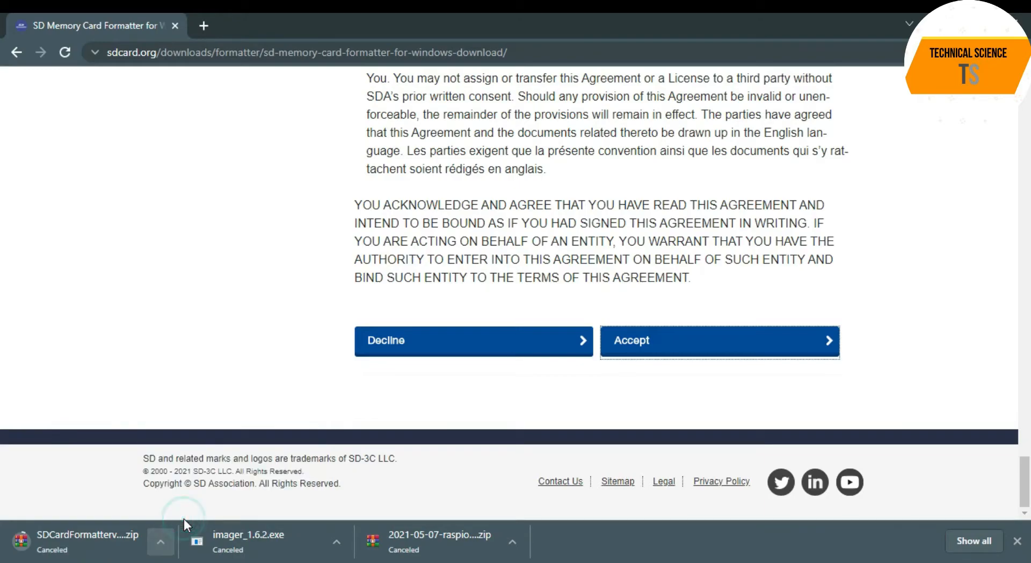
Close the SD Memory Card Formatter page and the browser, and clear the desktop
left_click(204, 25)
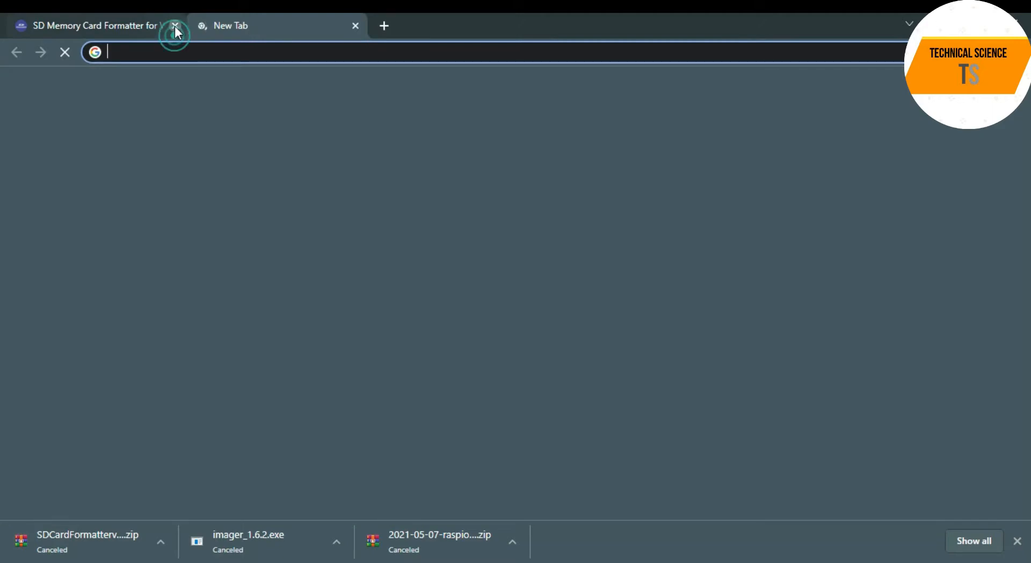
left_click(175, 26)
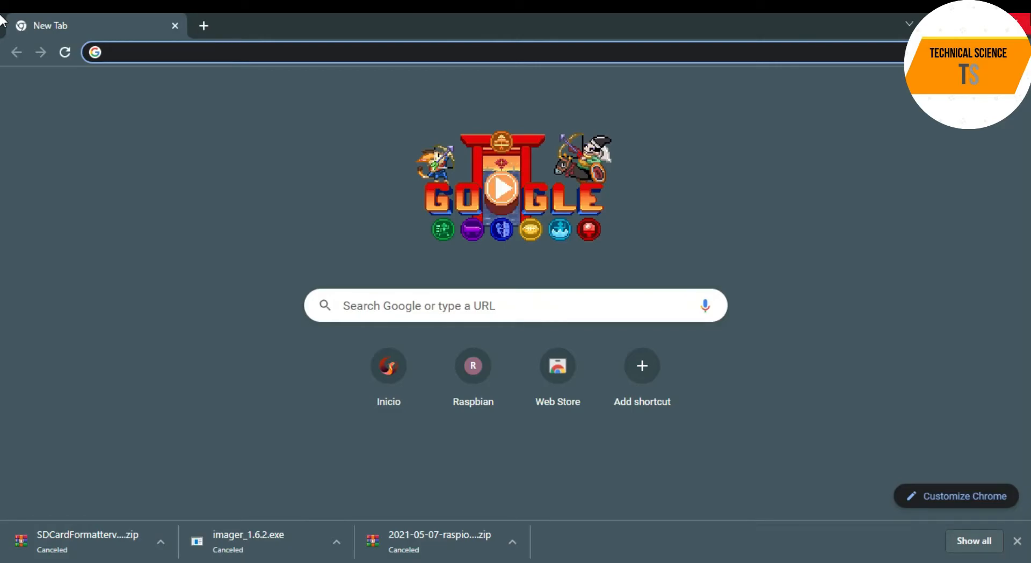
left_click(1026, 24)
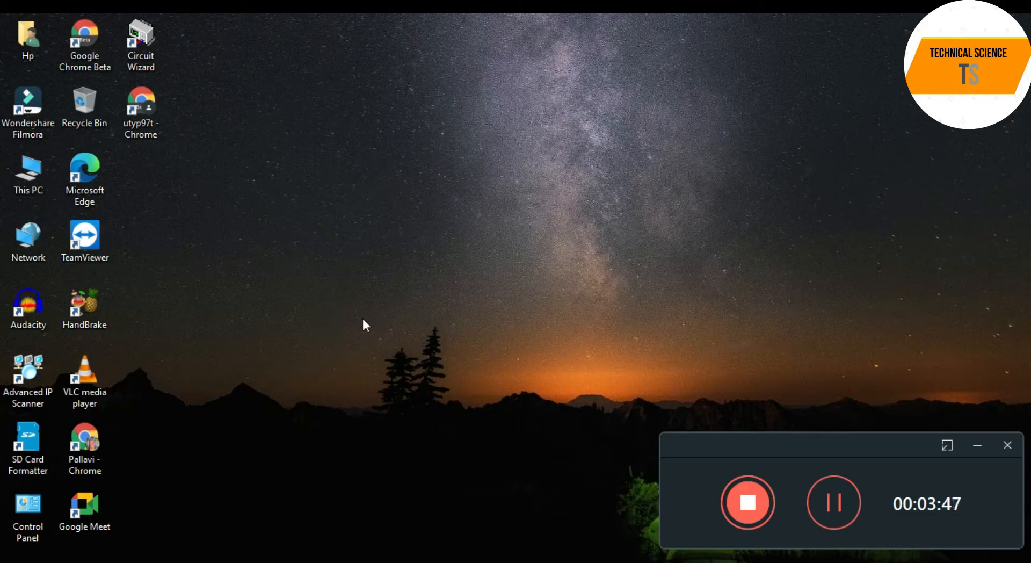
left_click(973, 445)
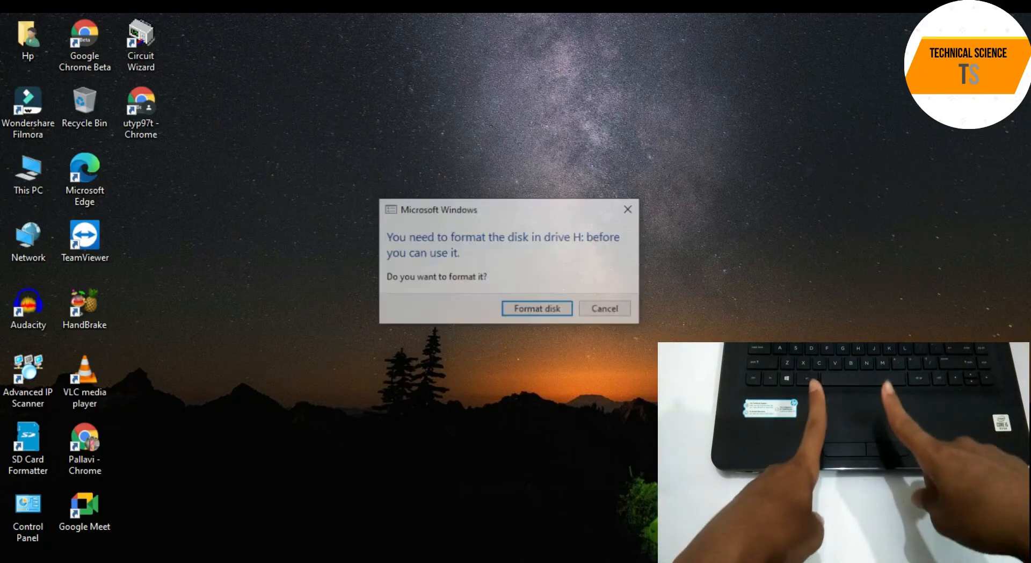
Decline the Windows prompt to format drive H: and check the SD card's drives in This PC
left_click(612, 308)
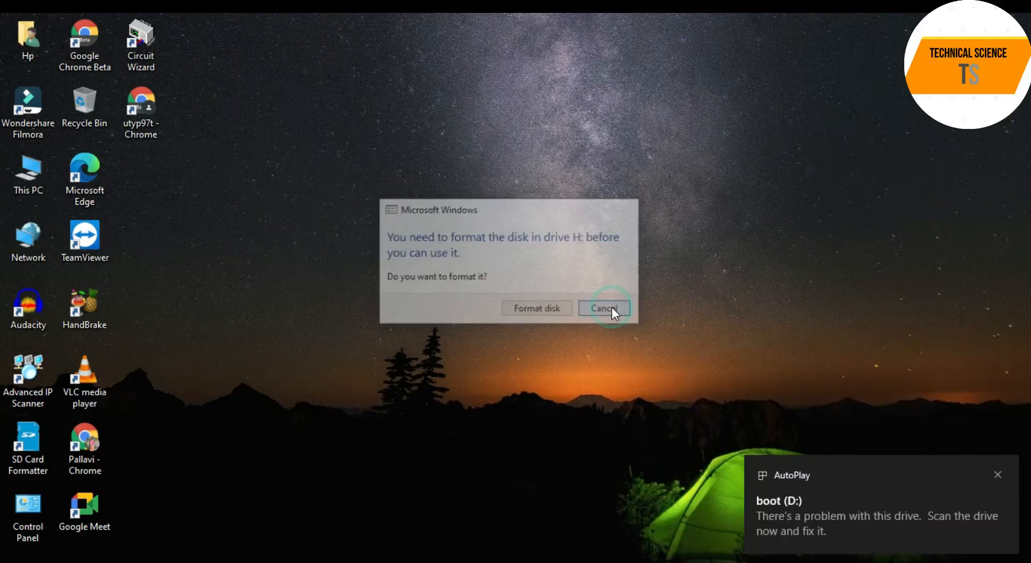
double_click(29, 185)
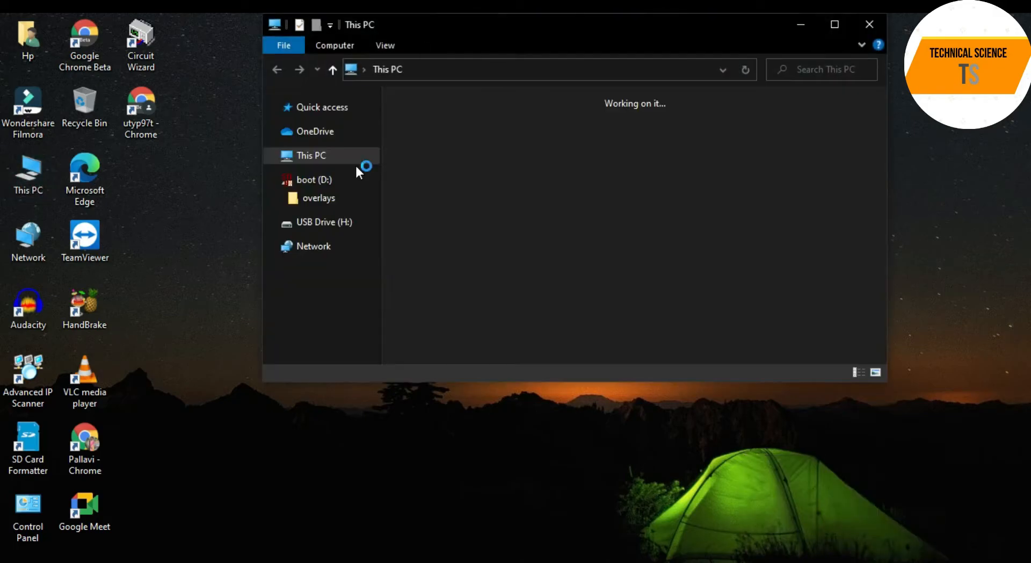
left_click(829, 27)
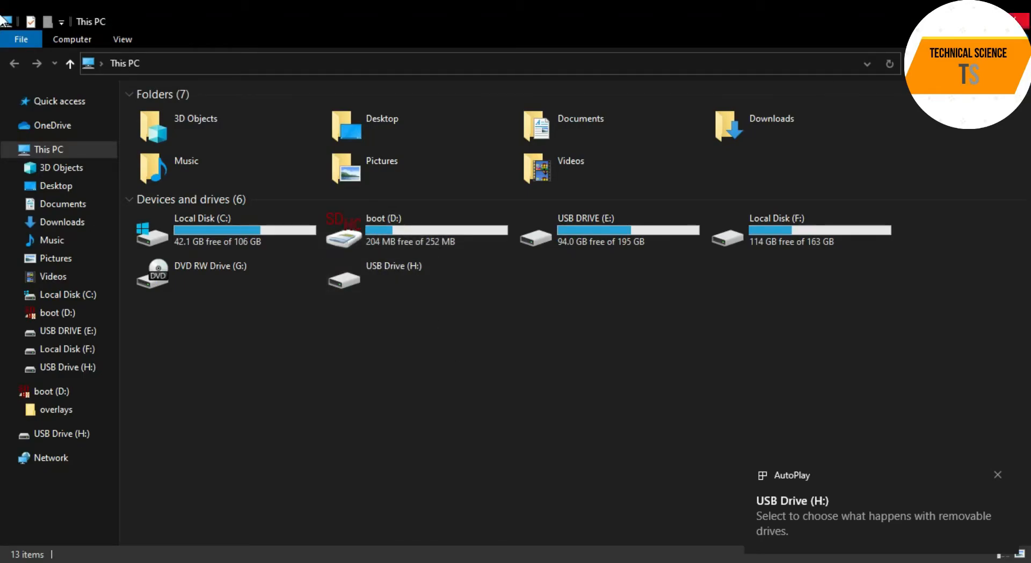
left_click(1017, 21)
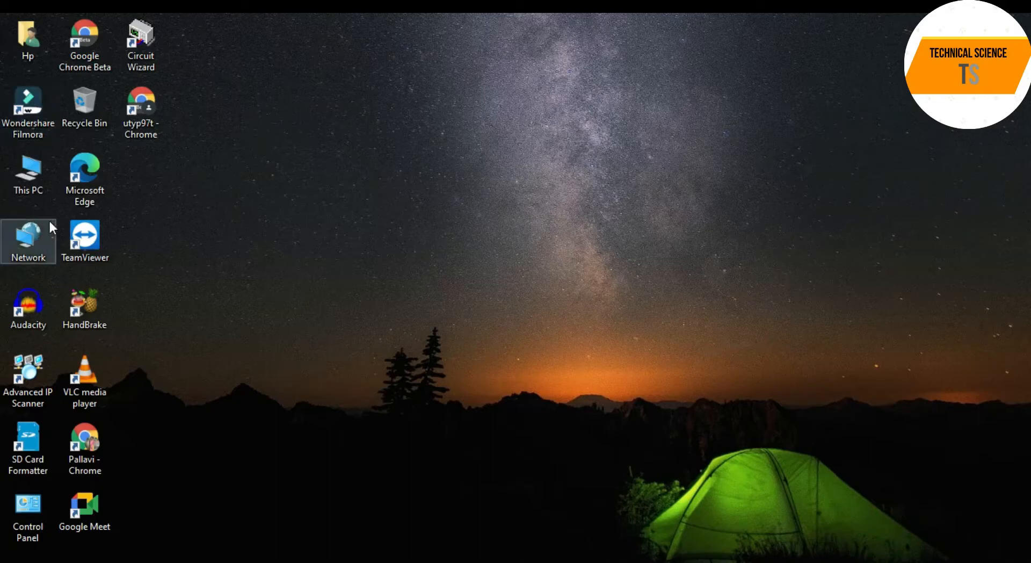
Quick-format the D:\ boot card with SD Card Formatter, close the program and refresh the desktop
double_click(7, 449)
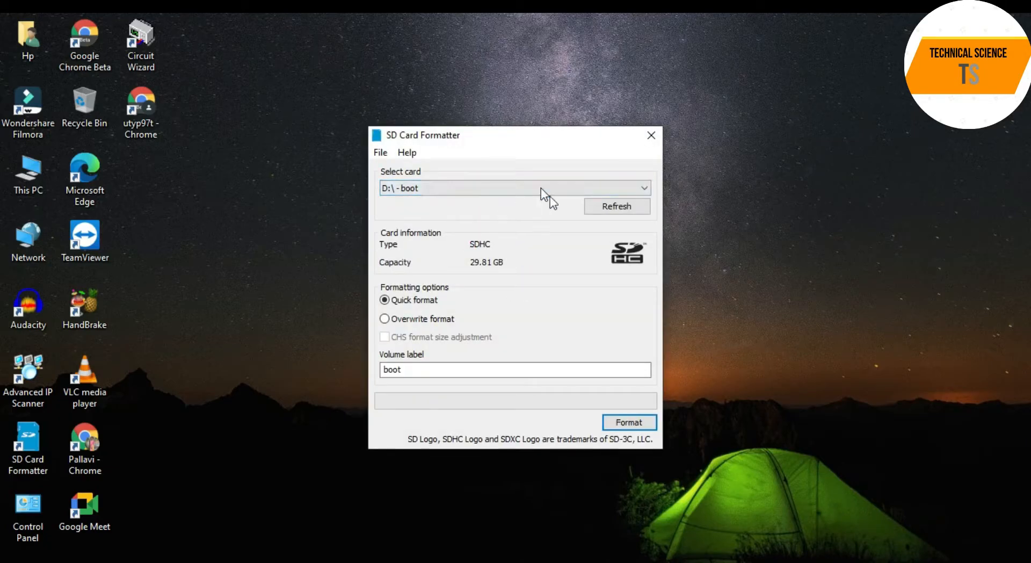
left_click(495, 185)
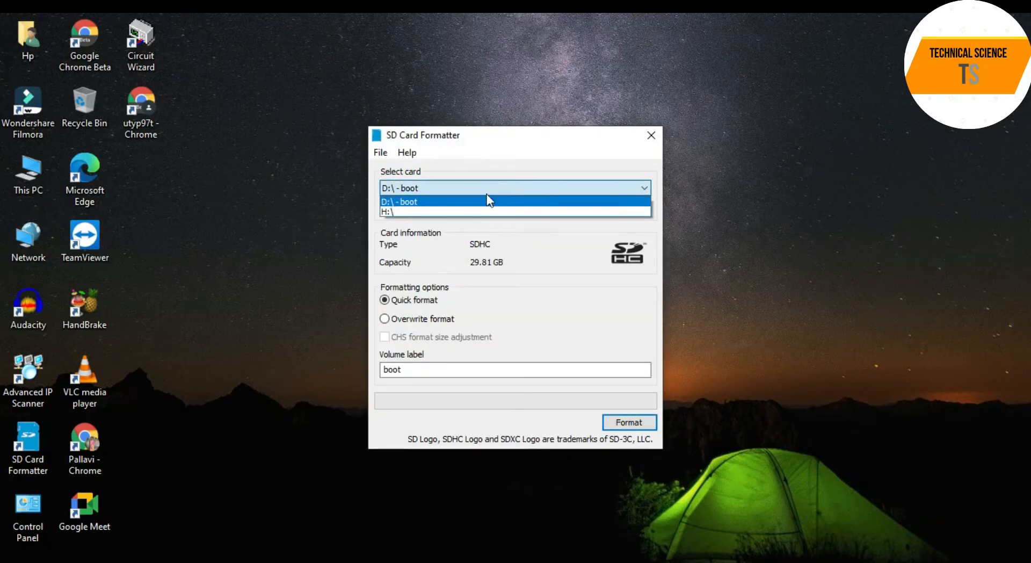
left_click(483, 201)
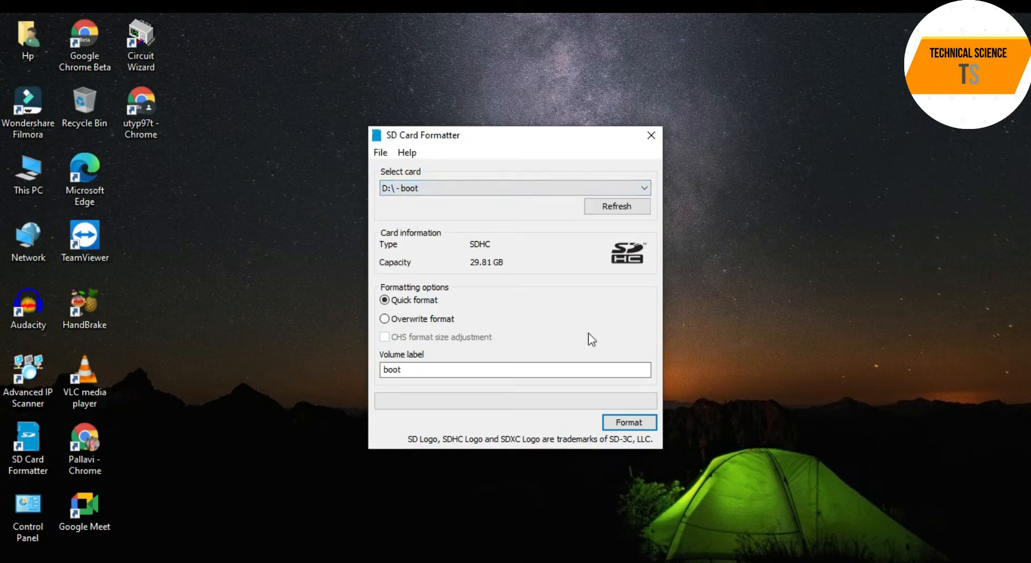
left_click(625, 426)
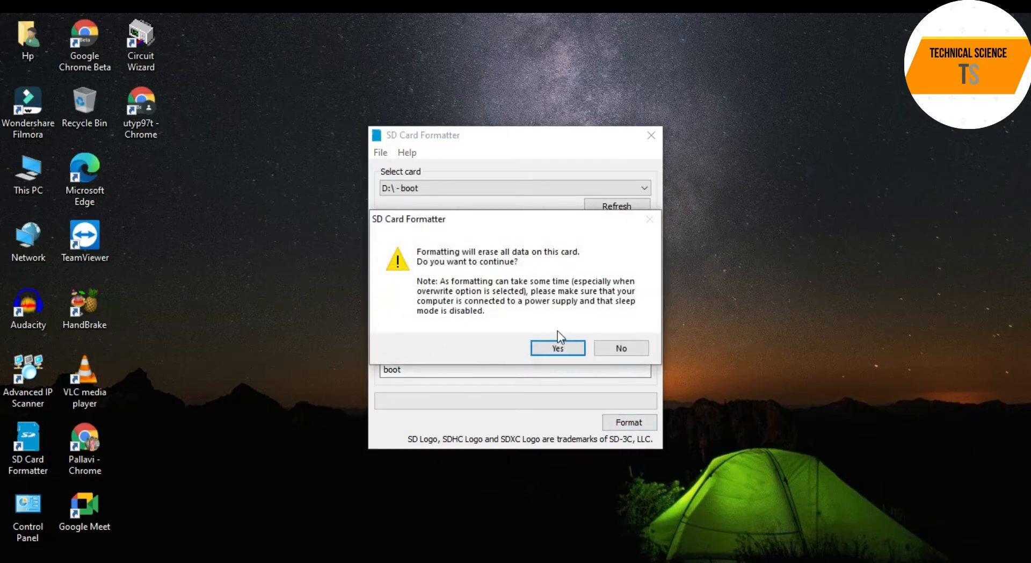
left_click(563, 353)
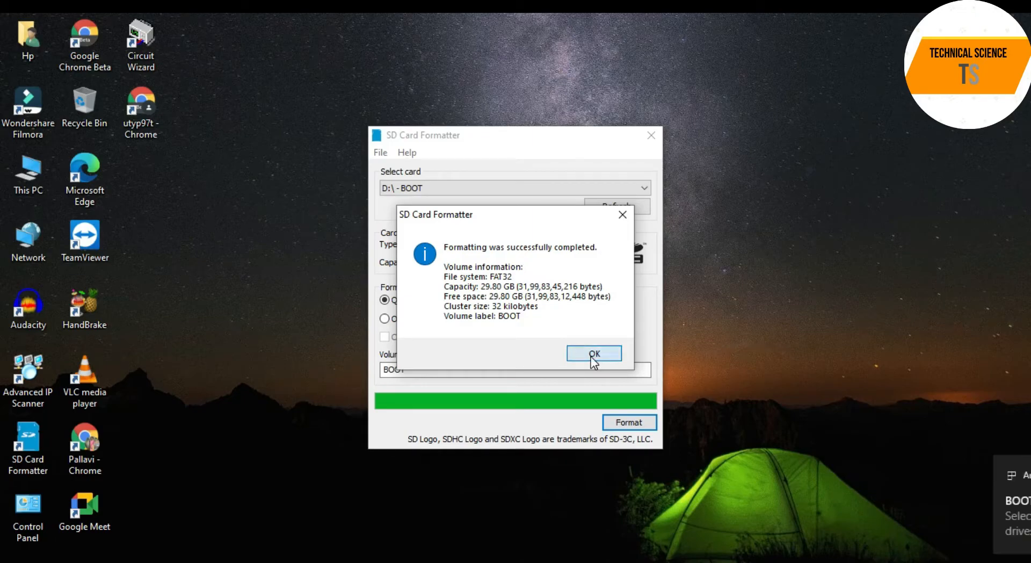
left_click(593, 353)
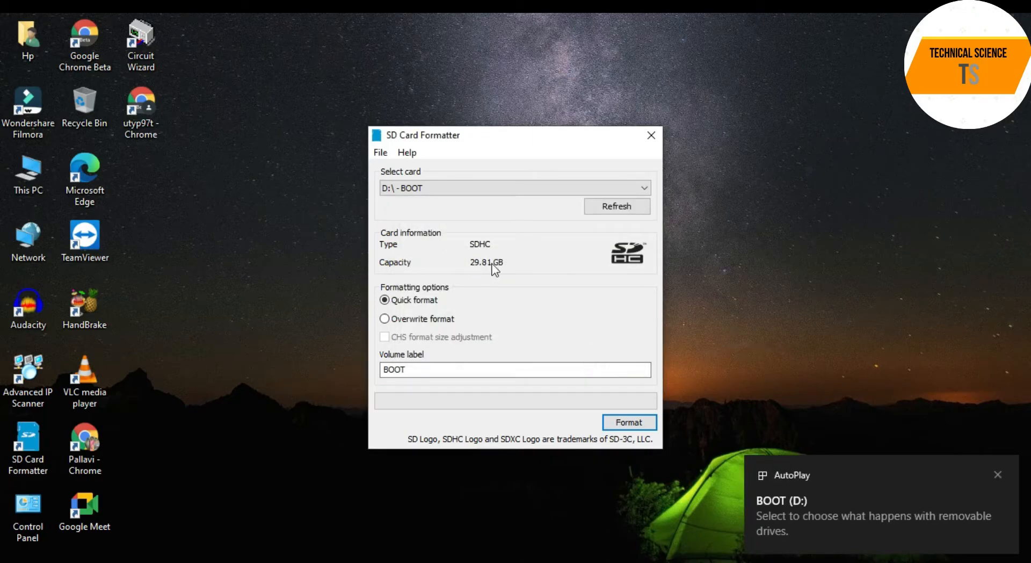
left_click(650, 135)
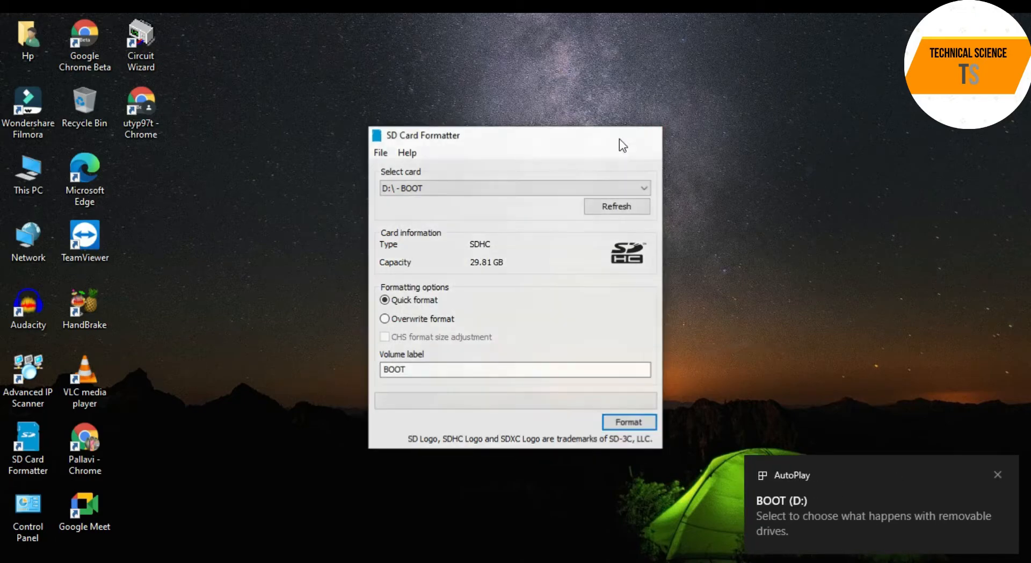
right_click(444, 126)
left_click(486, 174)
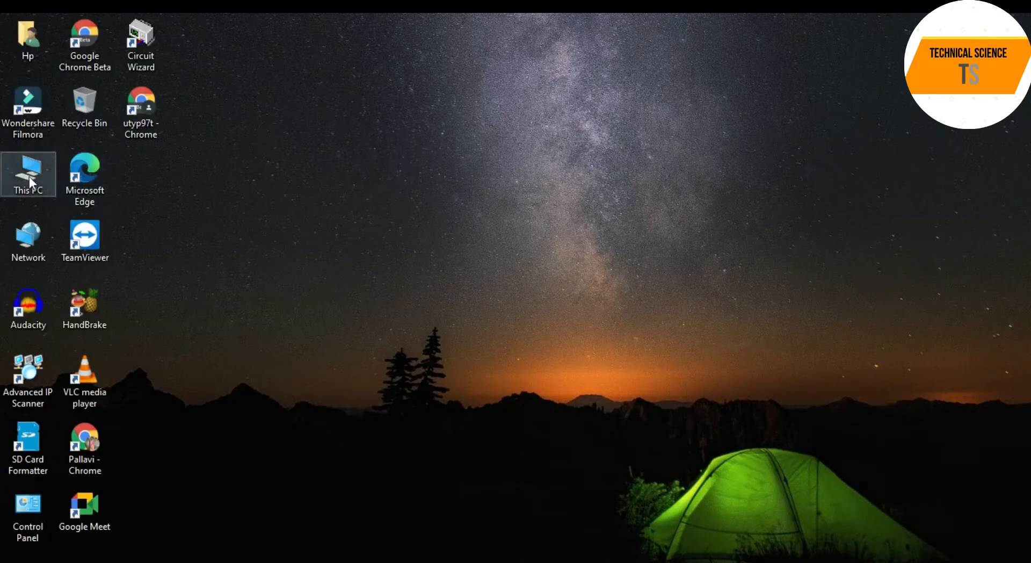
Check the formatted card in This PC and the Raspberry Pi OS archive in the Downloads folder
double_click(27, 176)
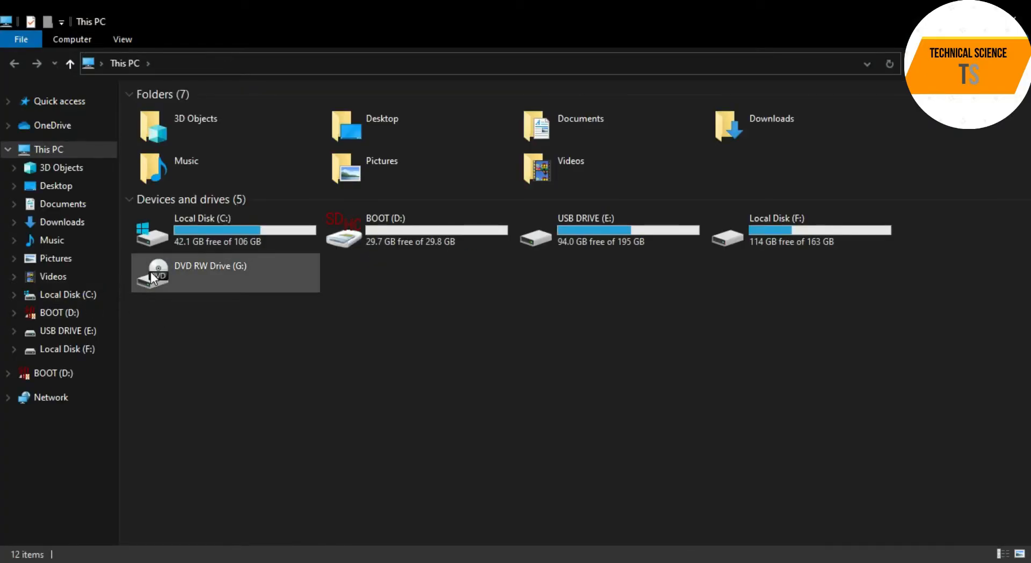
left_click(80, 228)
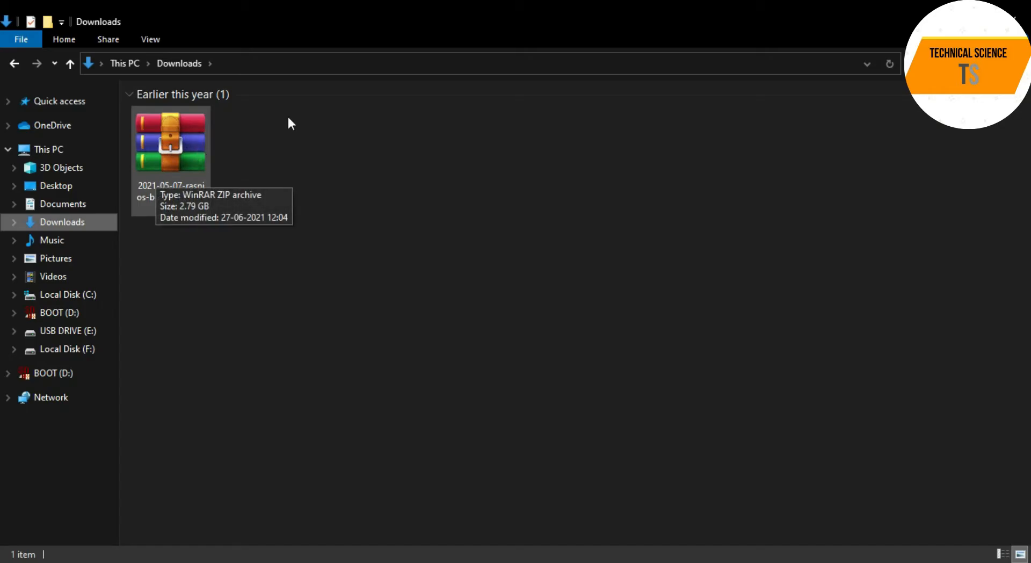
left_click(945, 21)
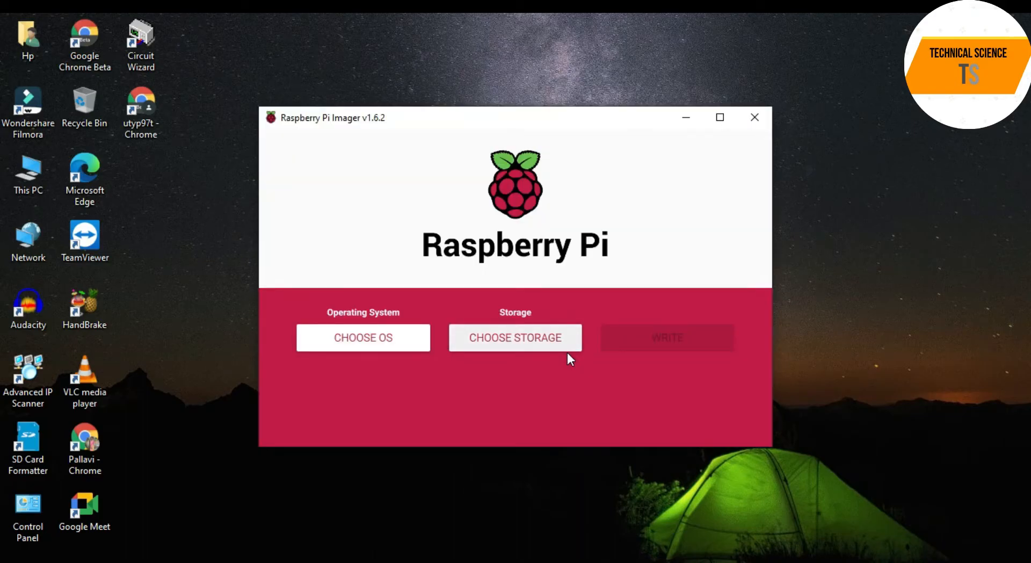
Choose to use a custom image from the computer as the operating system to write
left_click(407, 338)
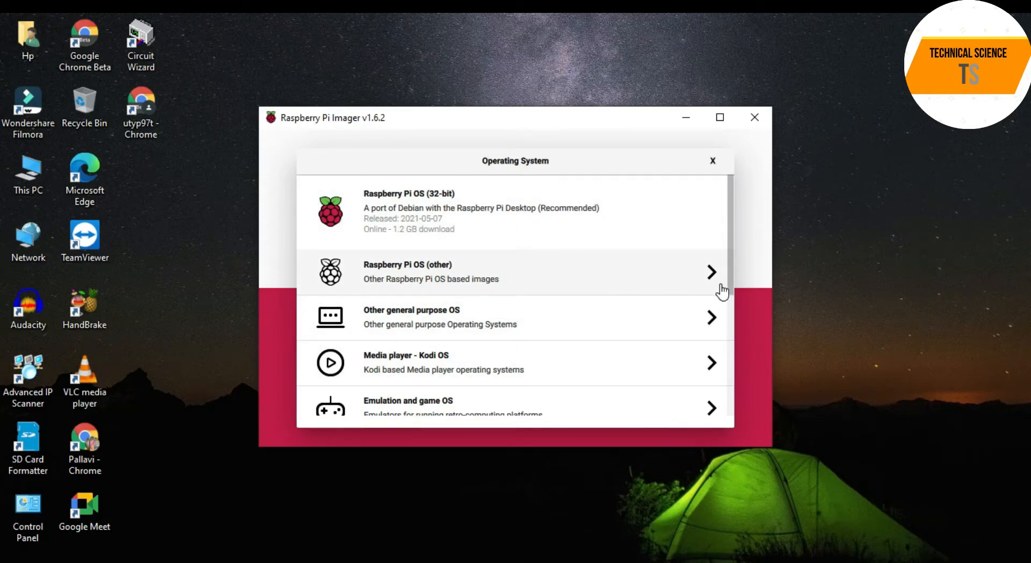
left_click_drag(731, 288, 750, 457)
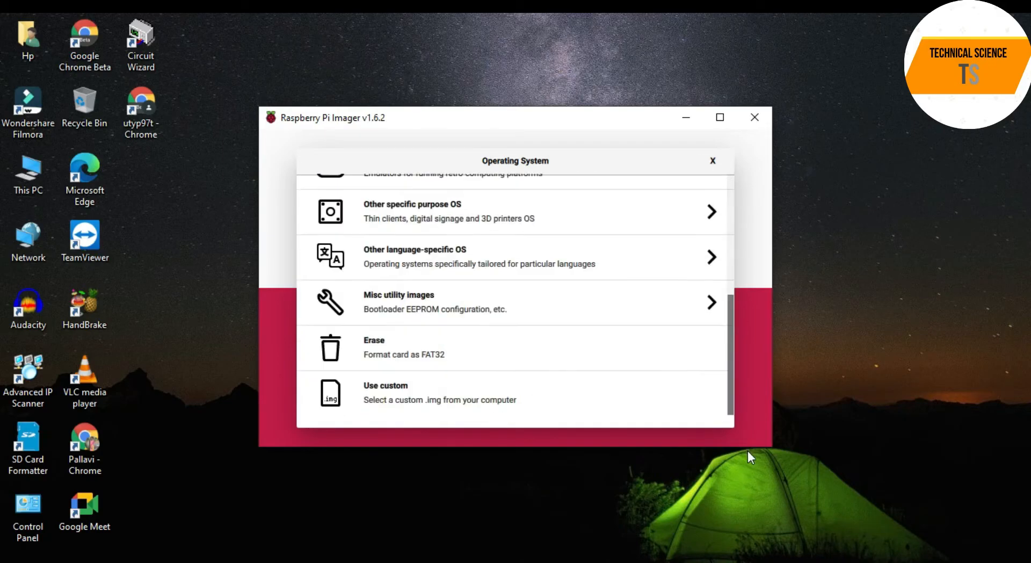
left_click(410, 400)
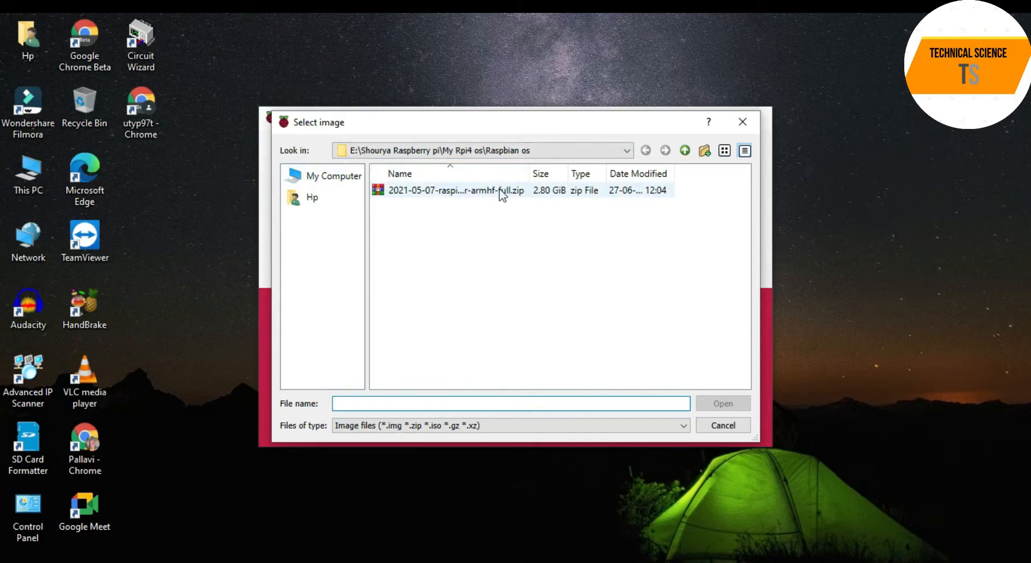
Browse to the Hp user's Downloads folder and select the 2021-05-07-raspios-buster-armhf-full.zip image
left_click(685, 151)
left_click(685, 151)
left_click(686, 151)
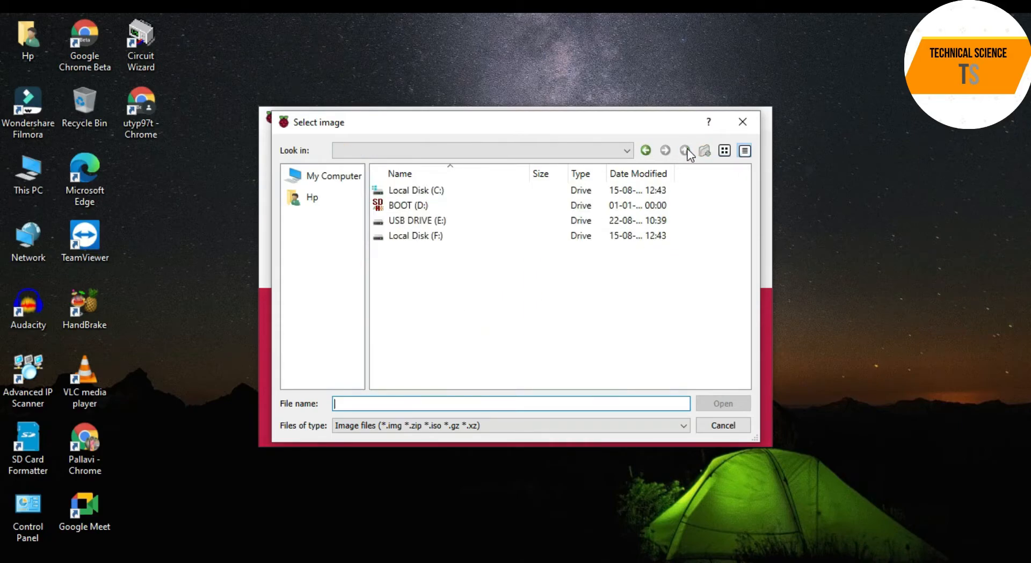
left_click(336, 180)
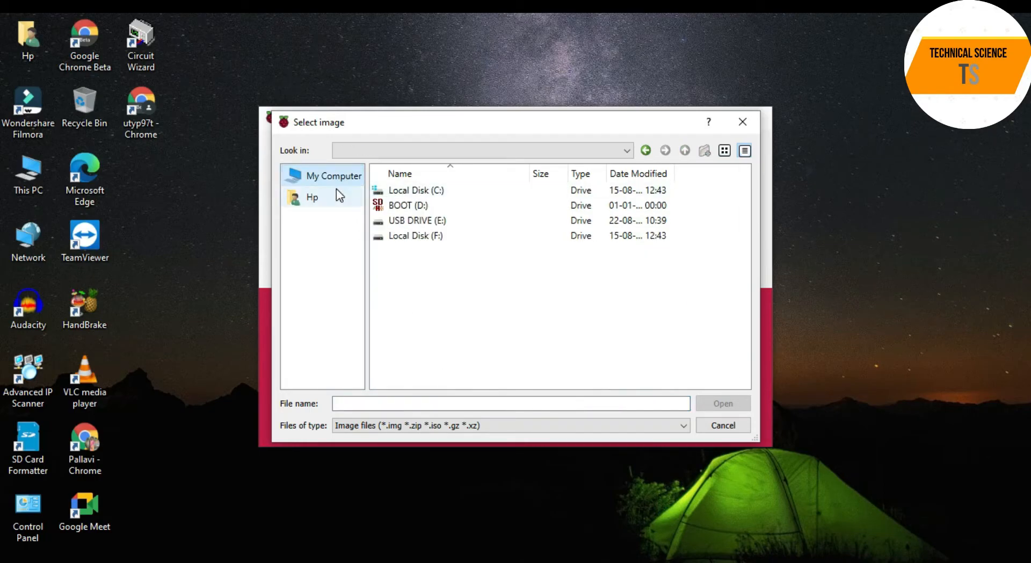
left_click(337, 193)
left_click_drag(748, 260, 749, 277)
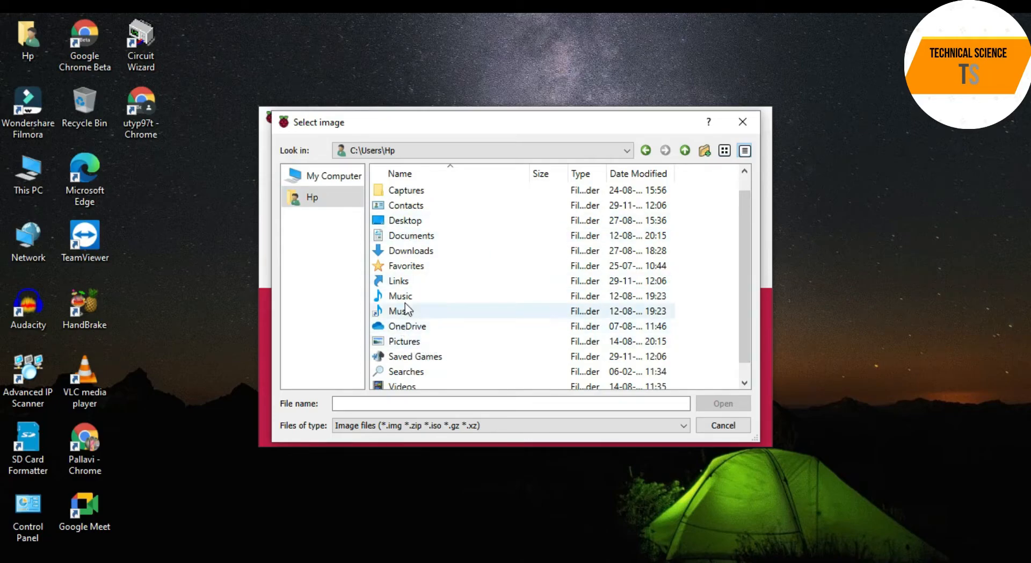
left_click(421, 253)
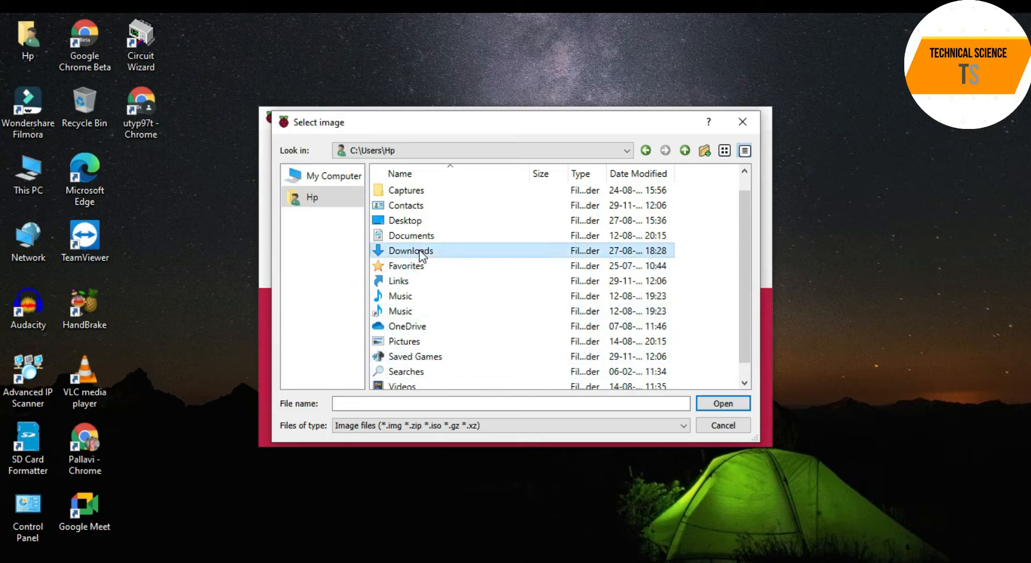
double_click(493, 251)
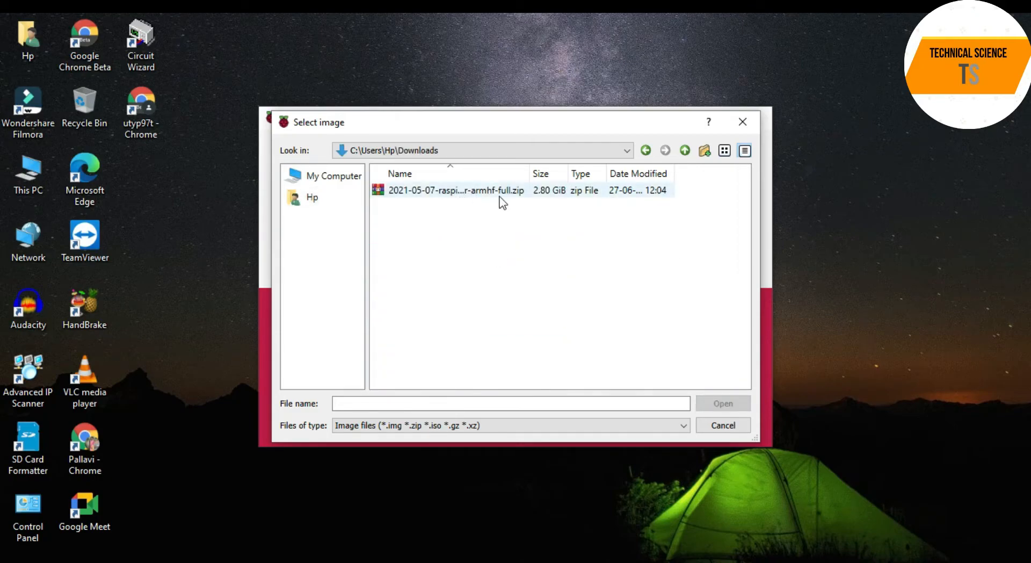
left_click(542, 192)
left_click(710, 403)
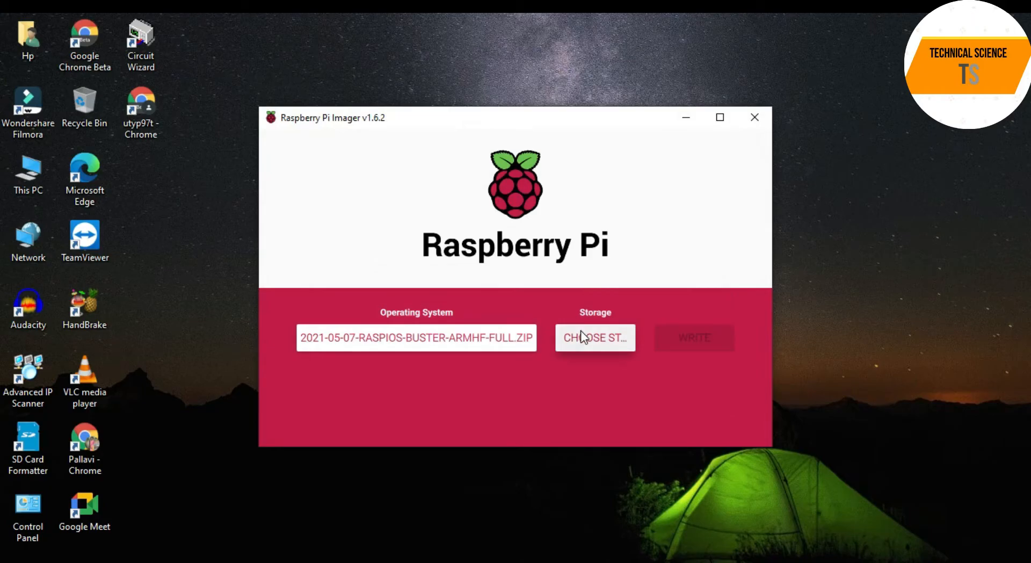
Select the 32.0 GB SDHC card as storage and write the image to it, accepting the erasure of its data
left_click(581, 334)
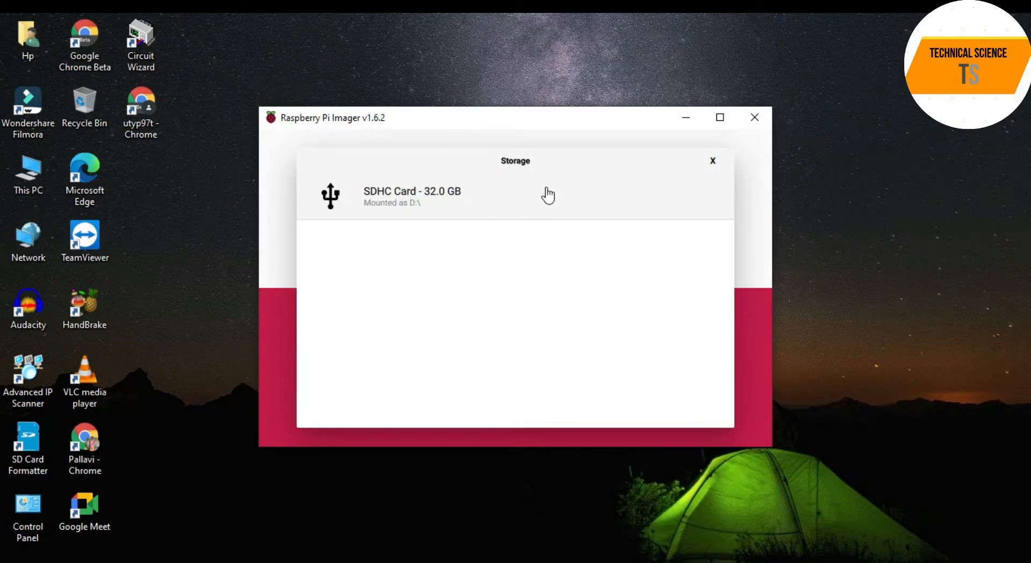
left_click(465, 199)
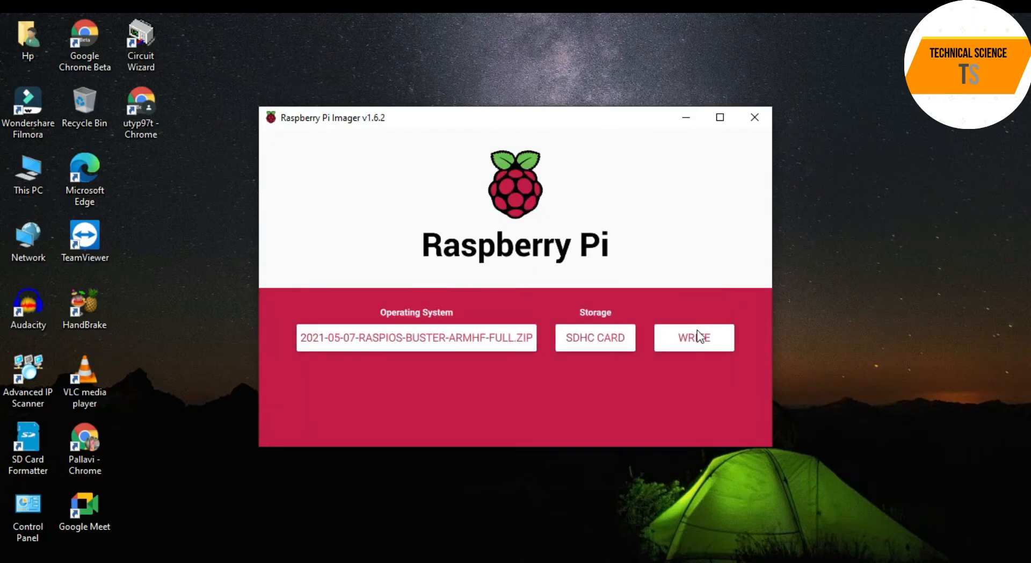
left_click(695, 348)
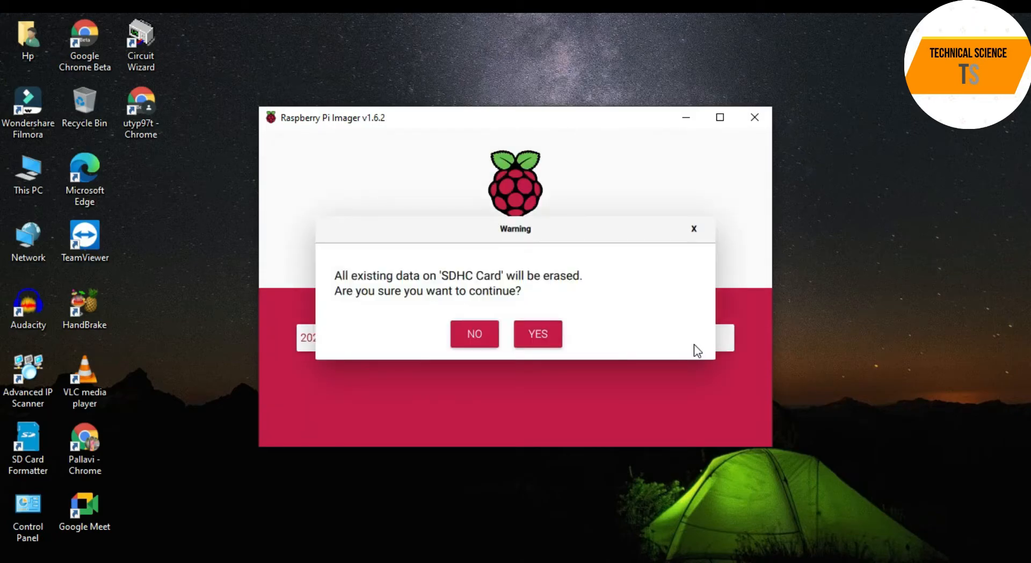
left_click(532, 336)
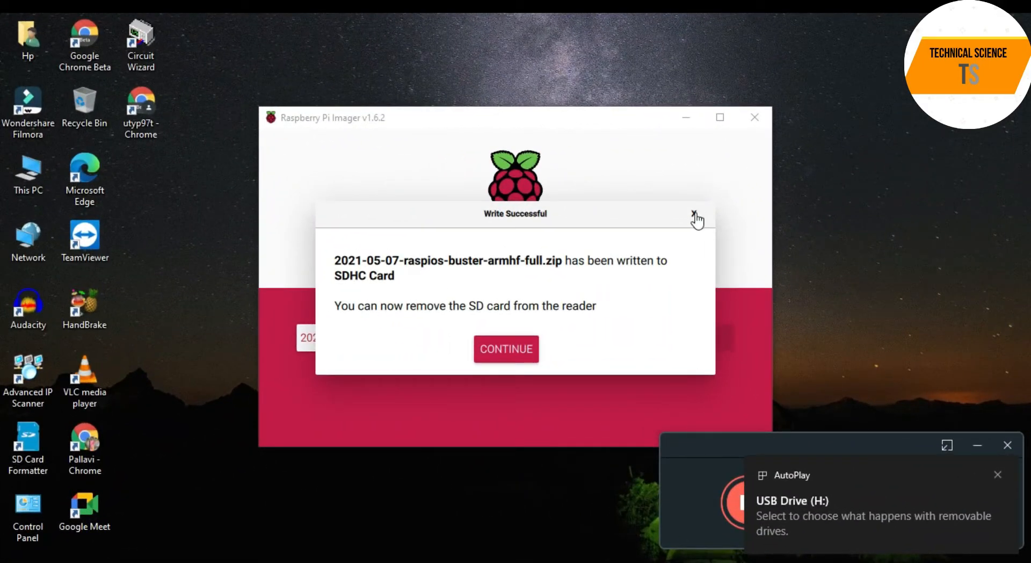
Close Raspberry Pi Imager after the write and clear the remaining pop-ups and recorder window from the desktop
left_click(690, 214)
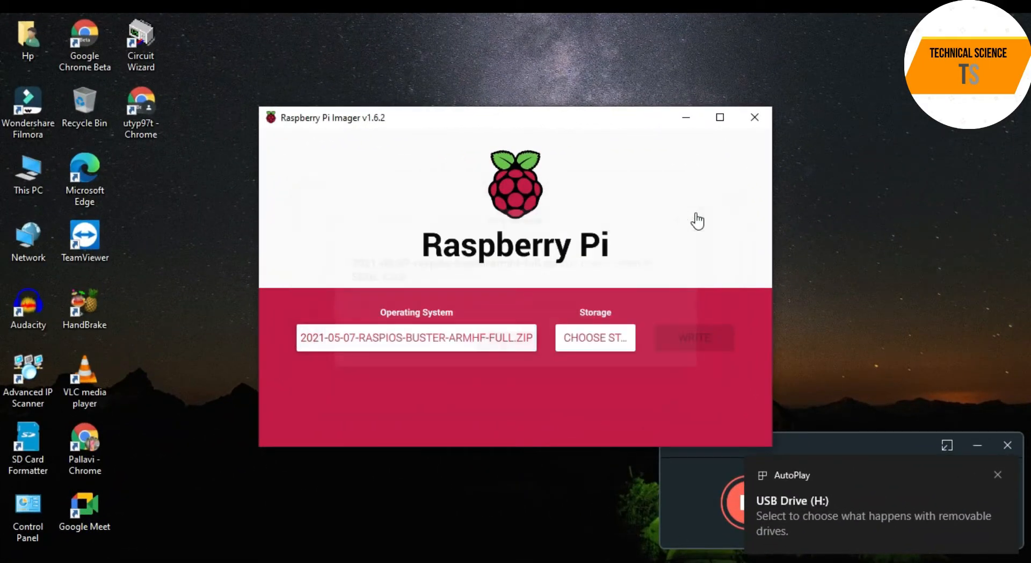
left_click(757, 122)
left_click(974, 444)
left_click(629, 209)
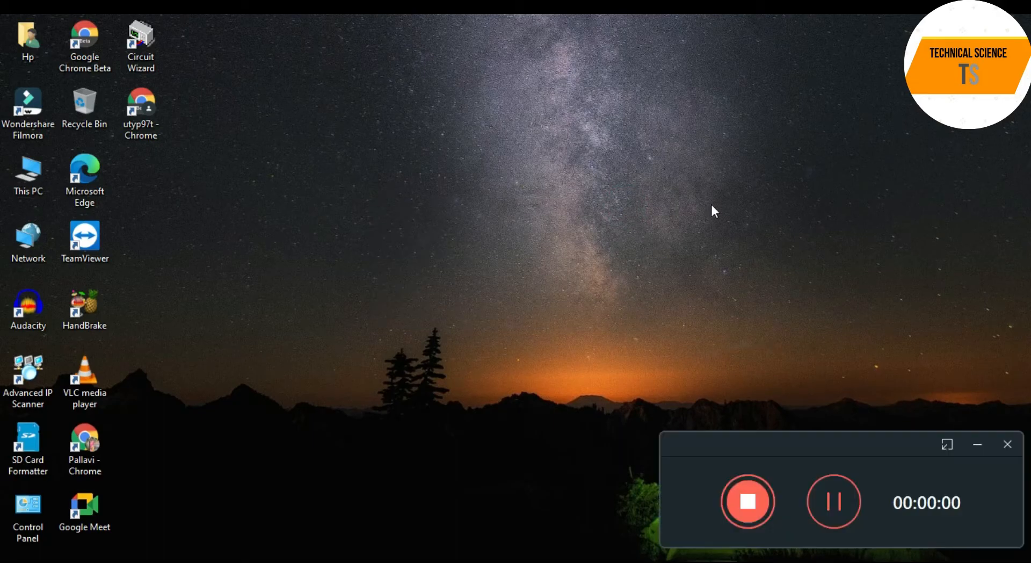
left_click(977, 446)
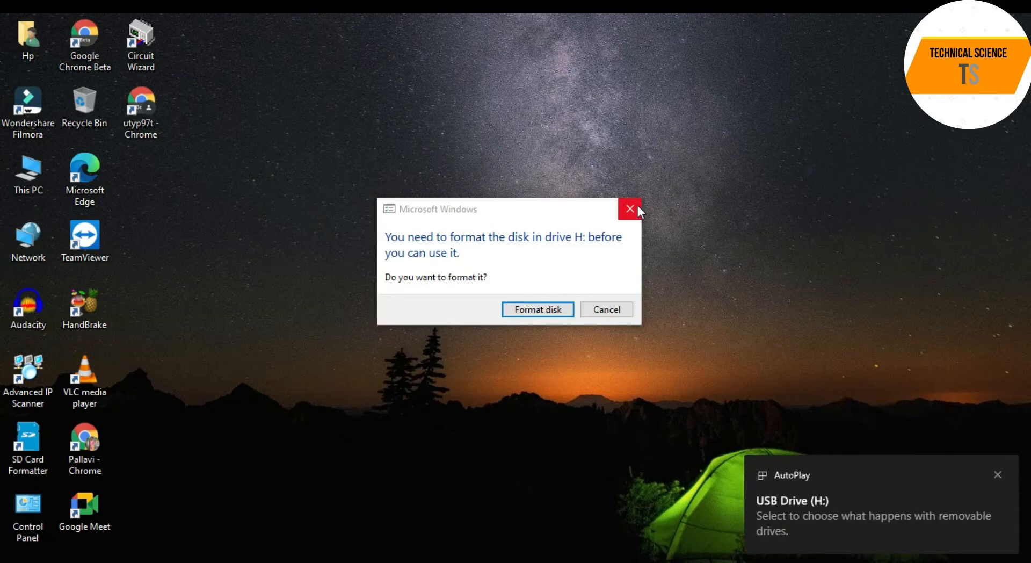
Decline formatting drive H: and dismiss the AutoPlay notifications and the Smadav flash disk protection prompt
left_click(635, 206)
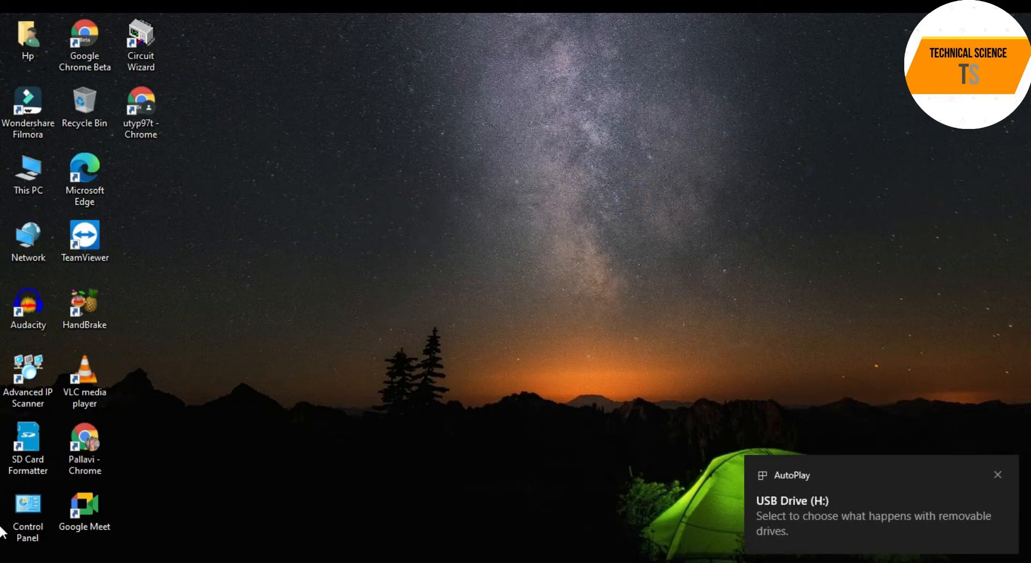
left_click(998, 475)
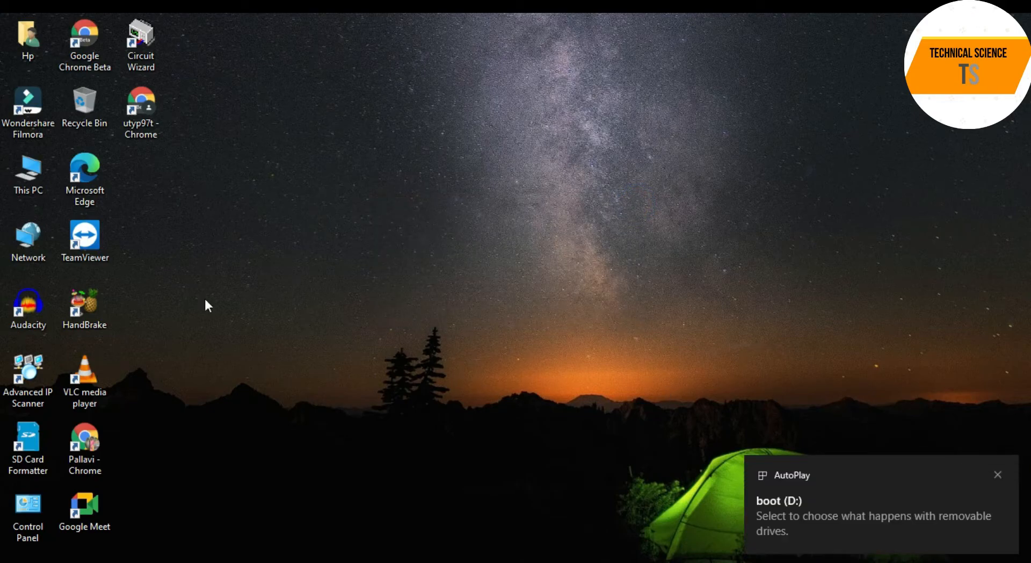
left_click(997, 474)
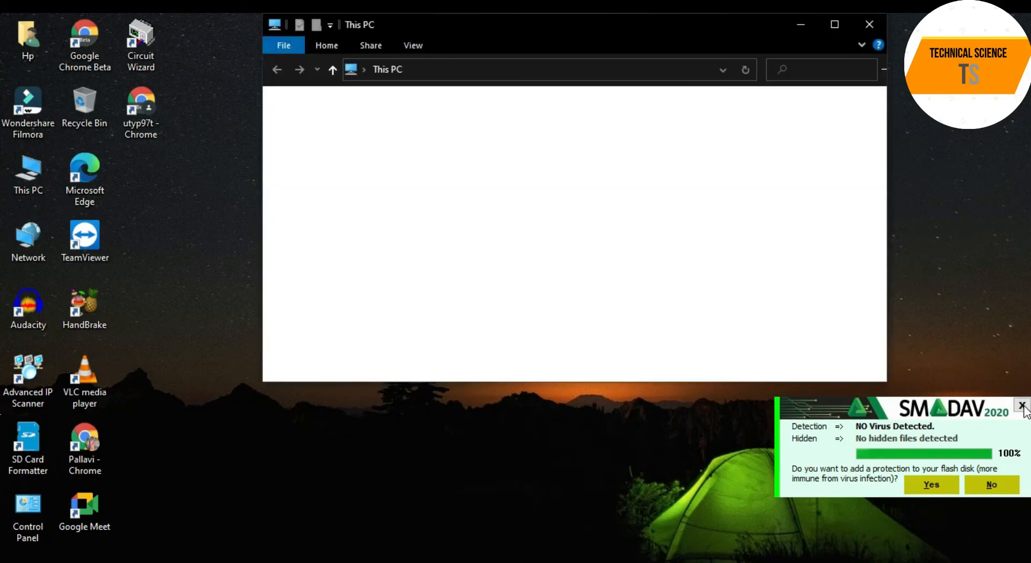
left_click(1023, 405)
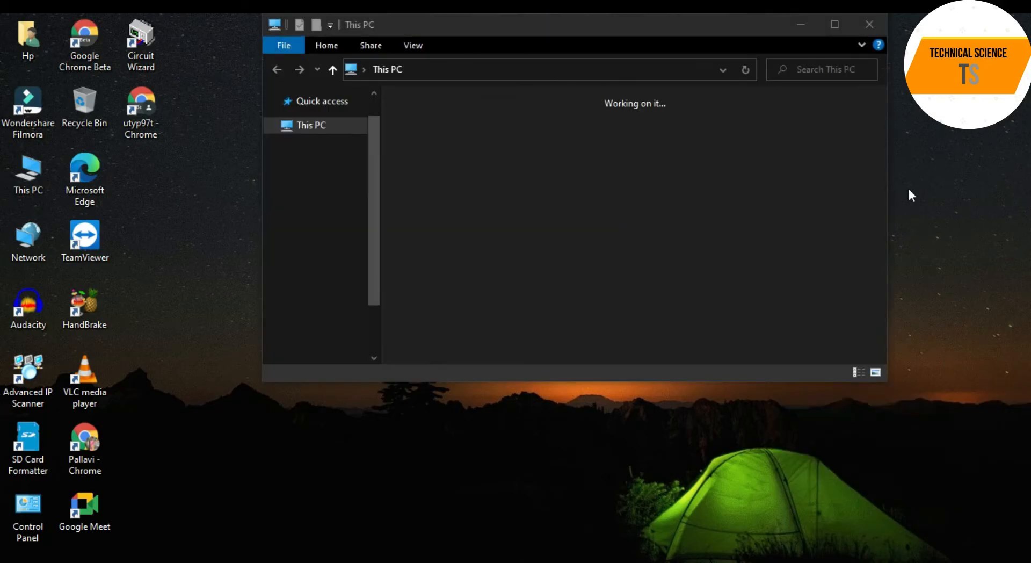
Create an empty text document named ssh in the root of the boot (D:) drive
left_click(835, 24)
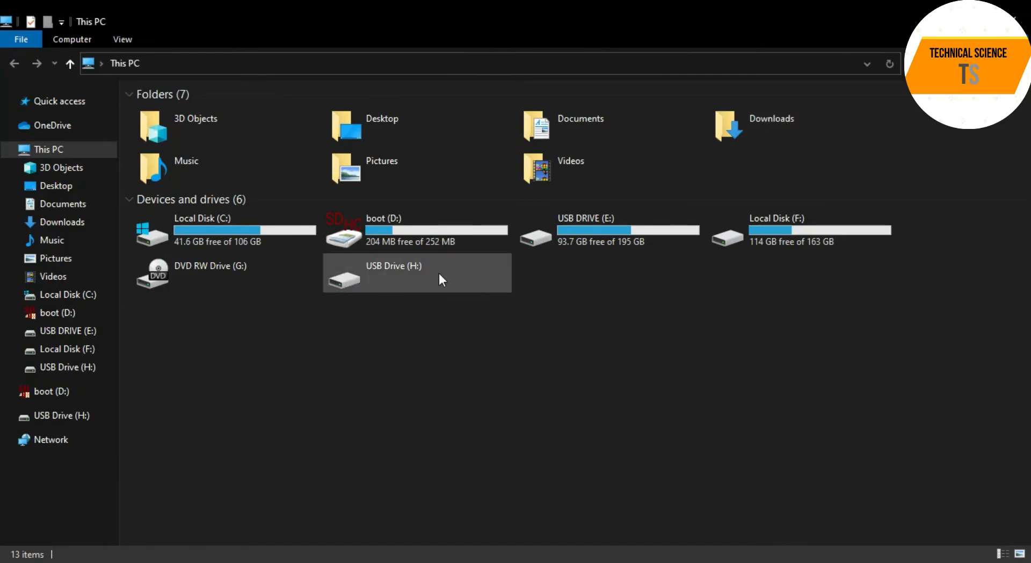
double_click(434, 231)
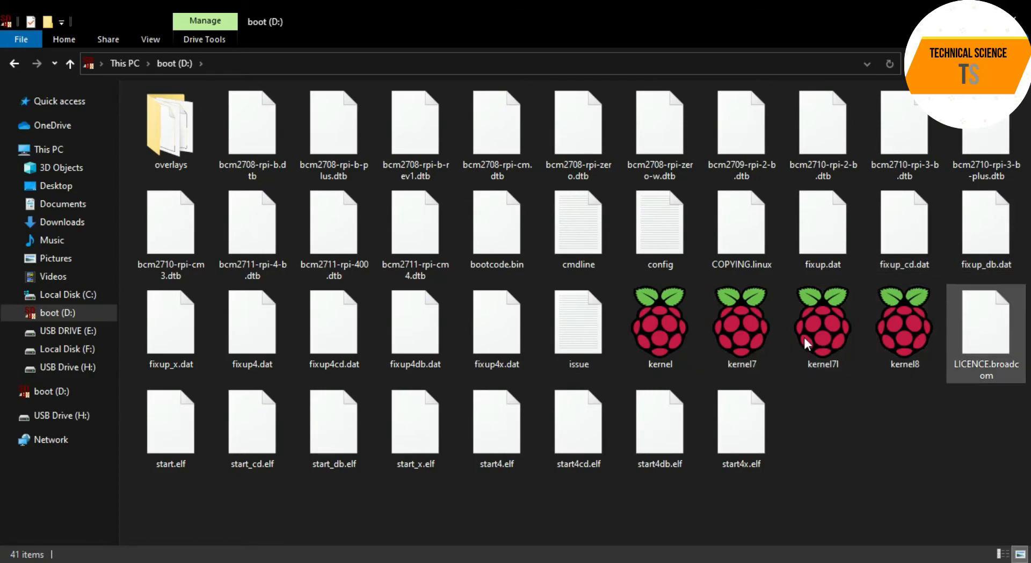
right_click(840, 444)
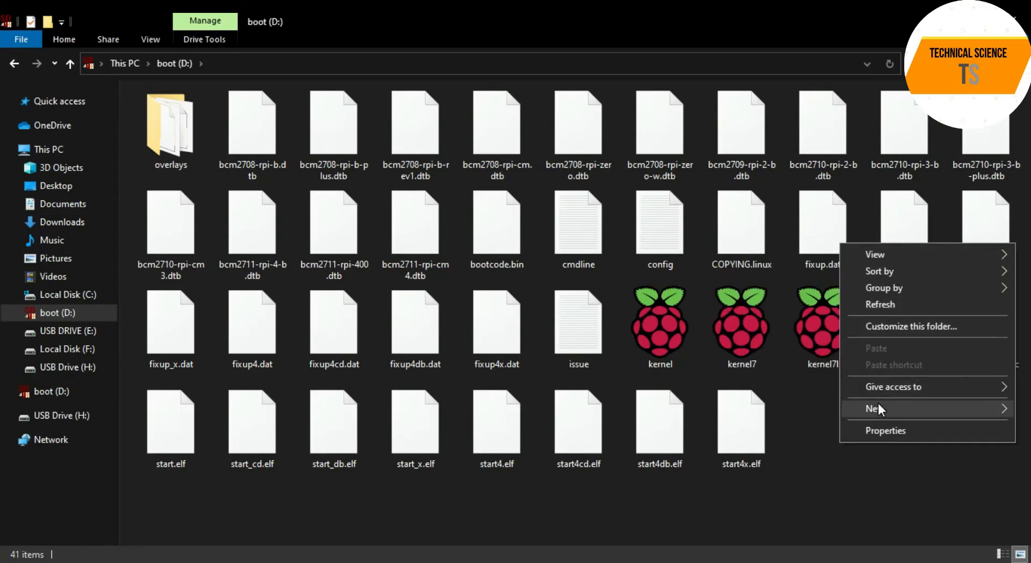
mouse_move(879, 405)
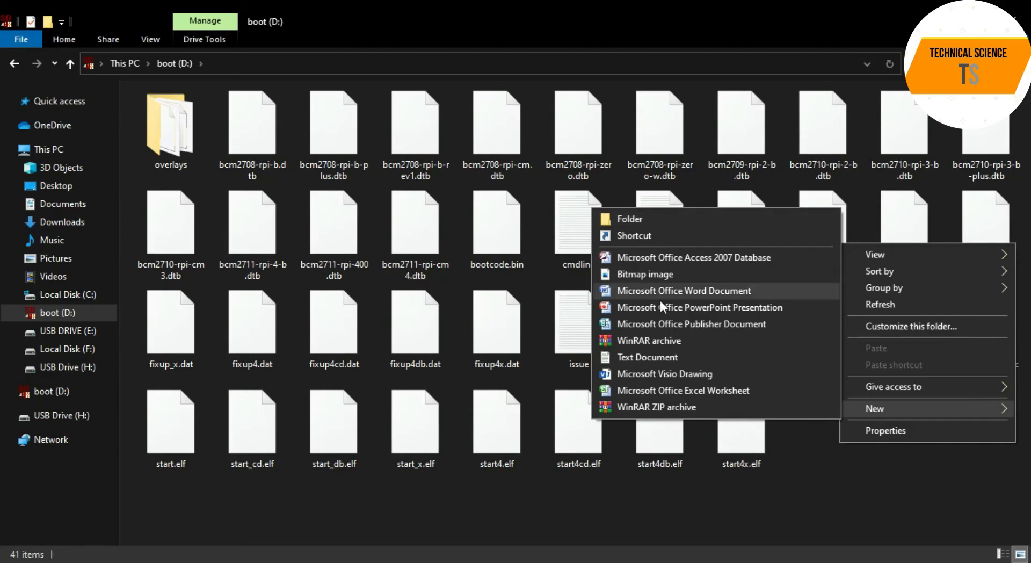
left_click(649, 357)
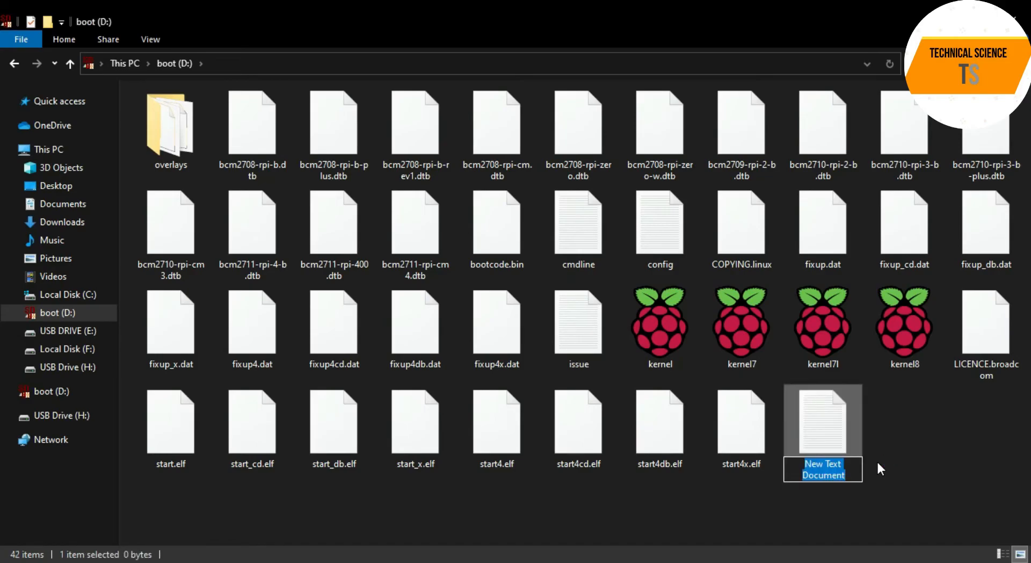
key("BackSpace")
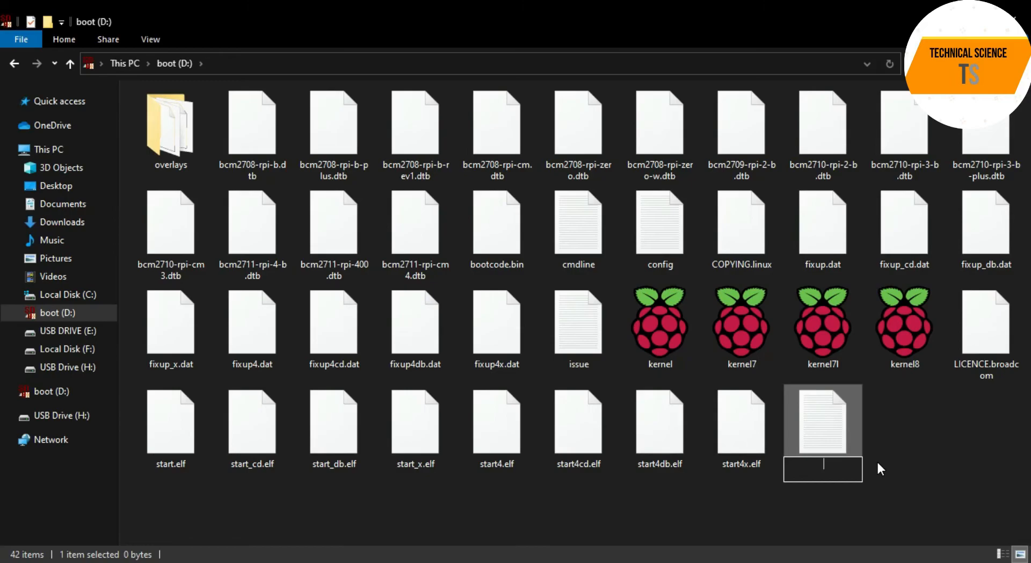
type("ssh")
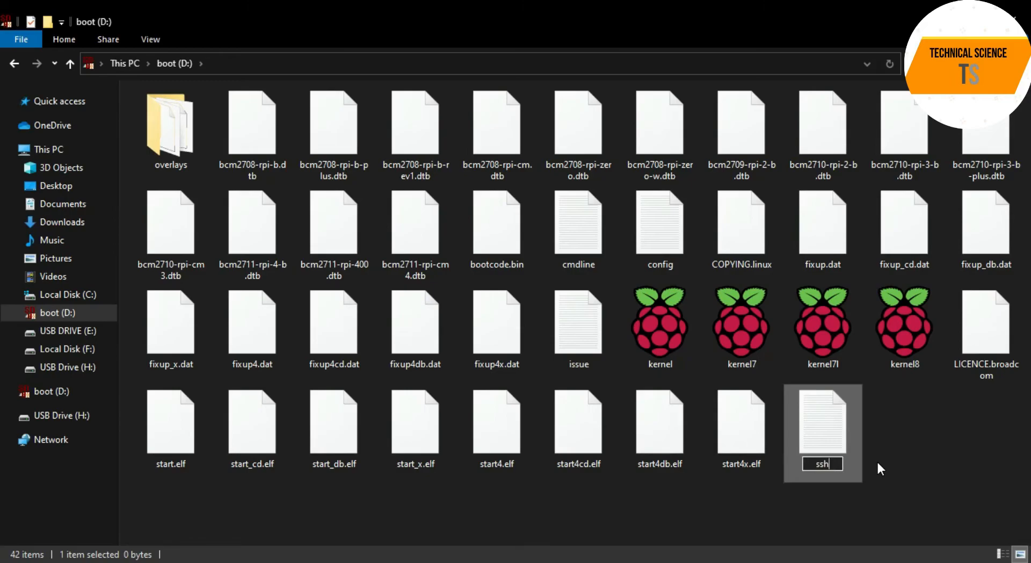
key("Return")
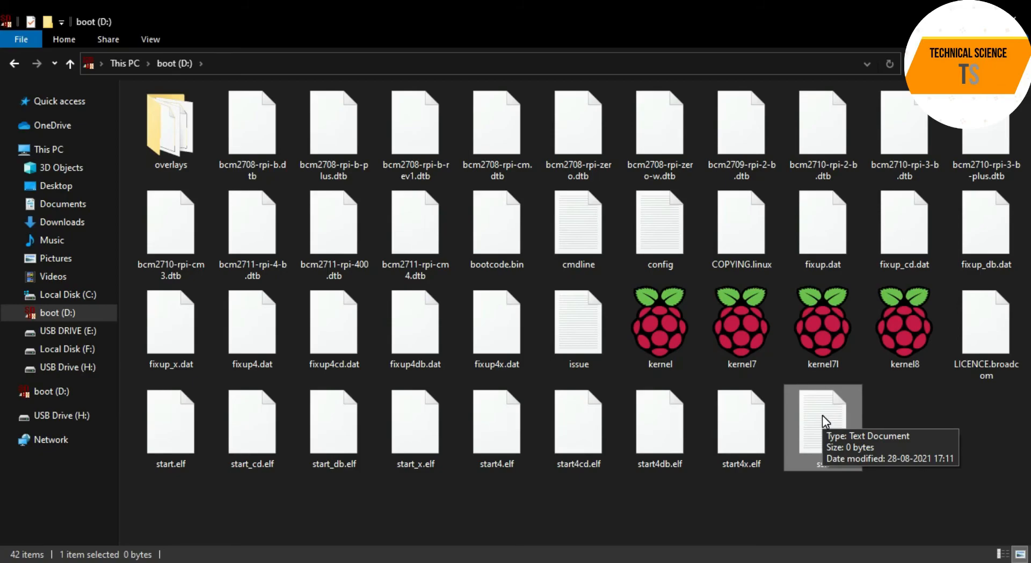
Return to This PC, eject the boot (D:) card and close the File Explorer window
left_click(15, 64)
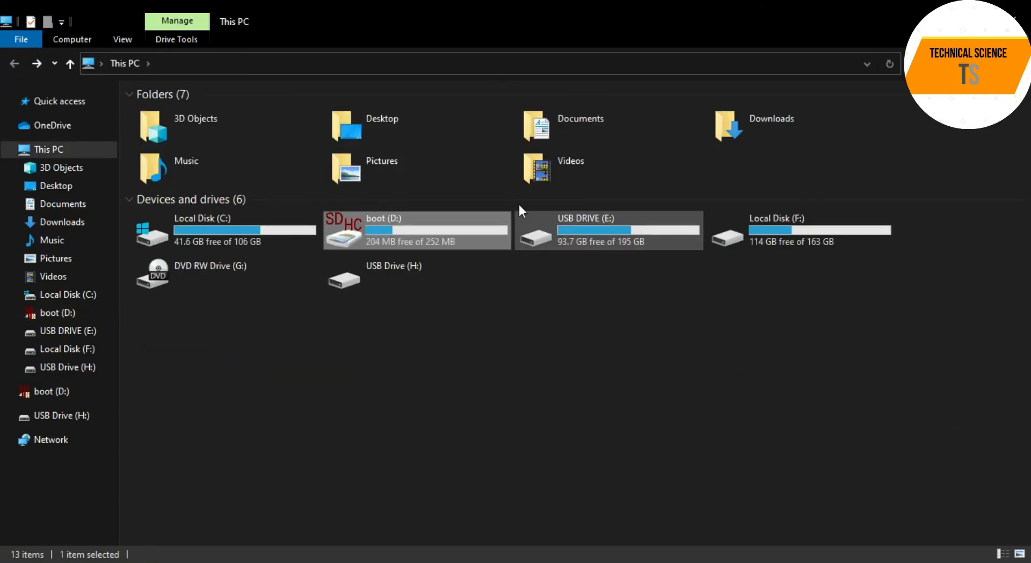
double_click(405, 235)
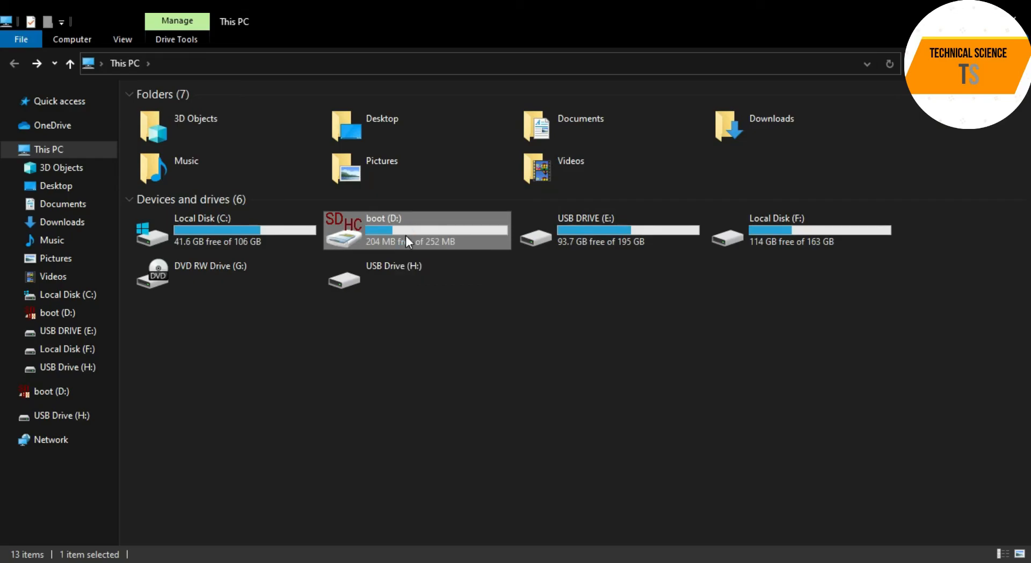
right_click(405, 235)
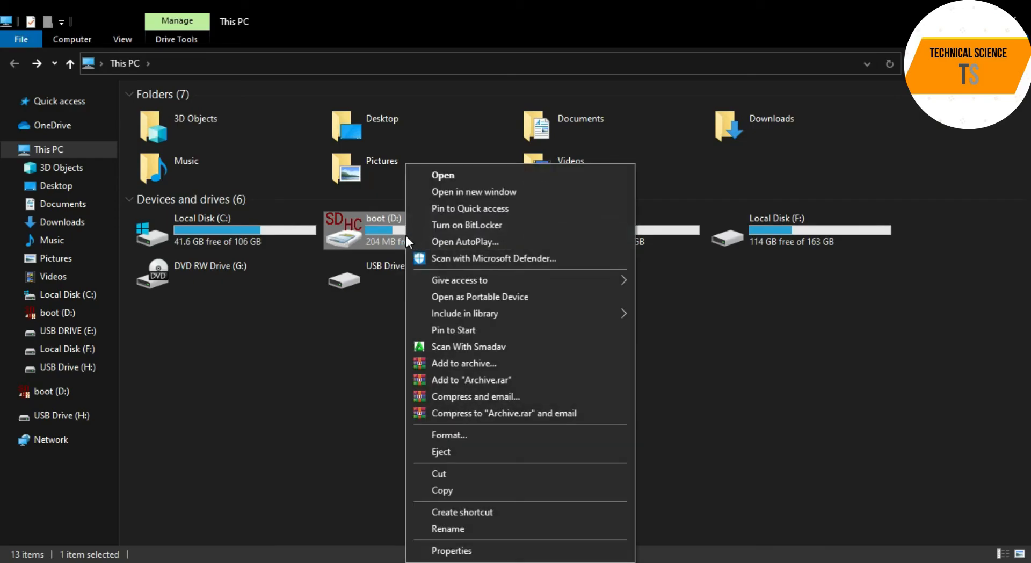
left_click(494, 453)
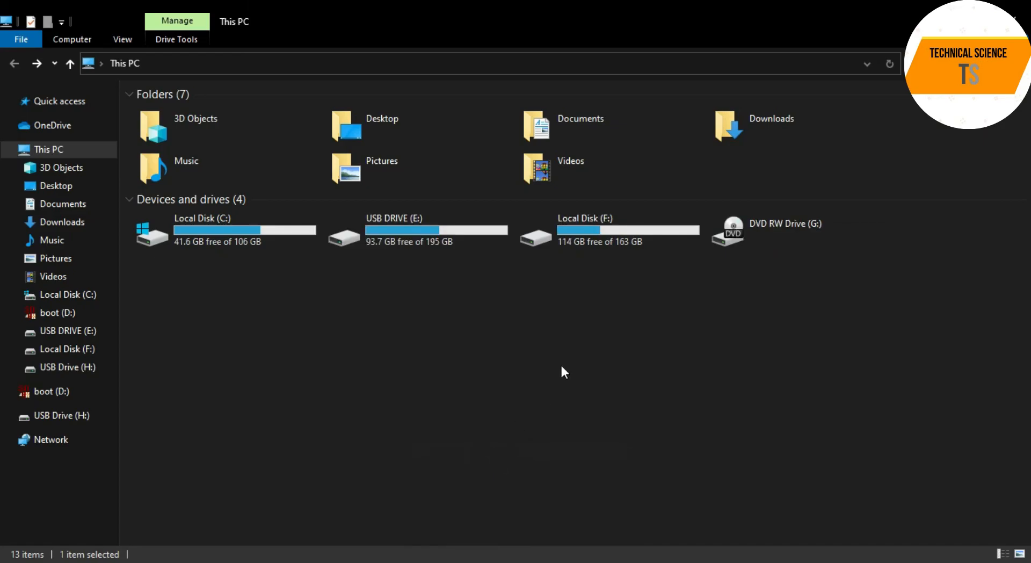
left_click(944, 22)
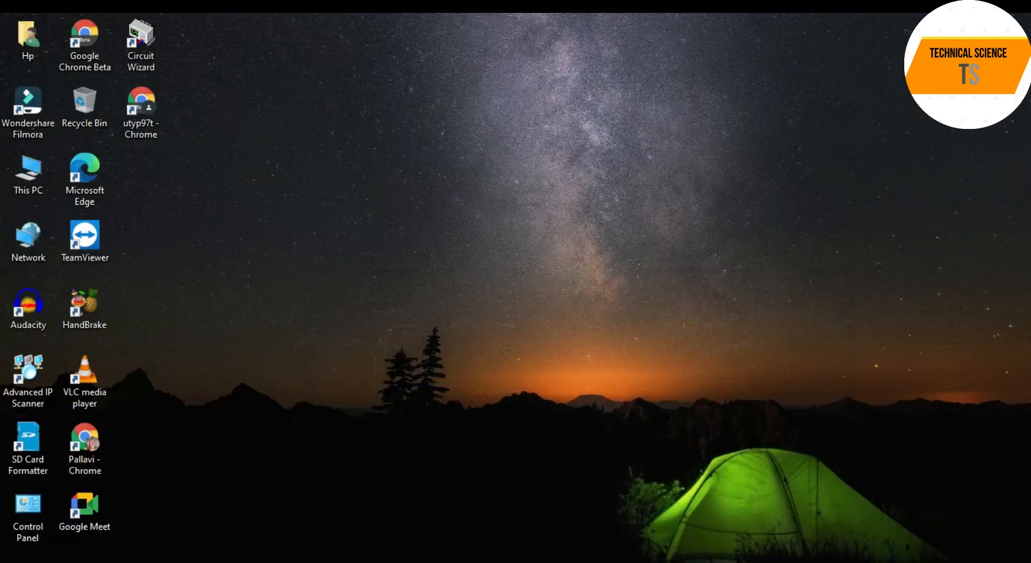